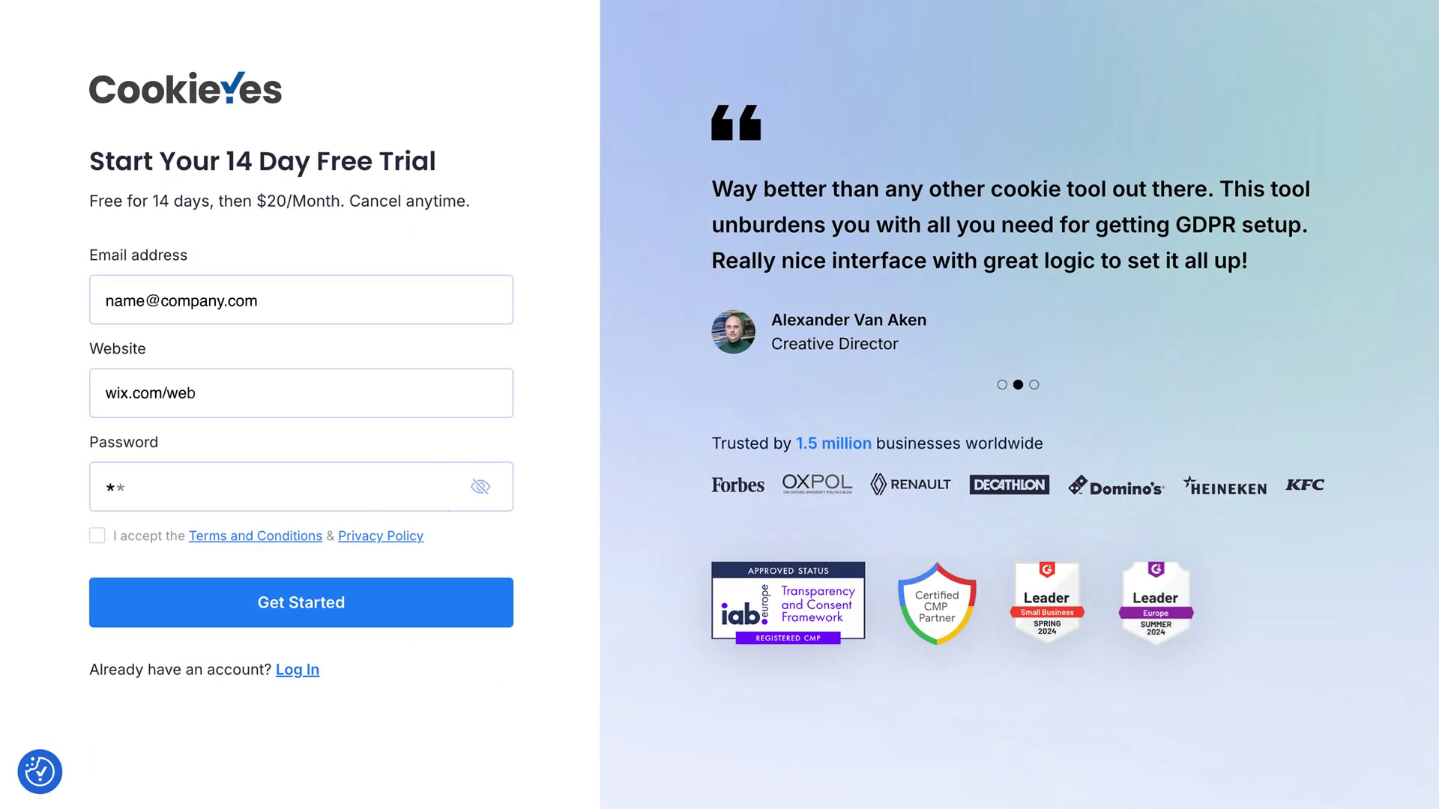
Step: Submit the 14-day free-trial signup form with email, website and password filled in
left_click(301, 603)
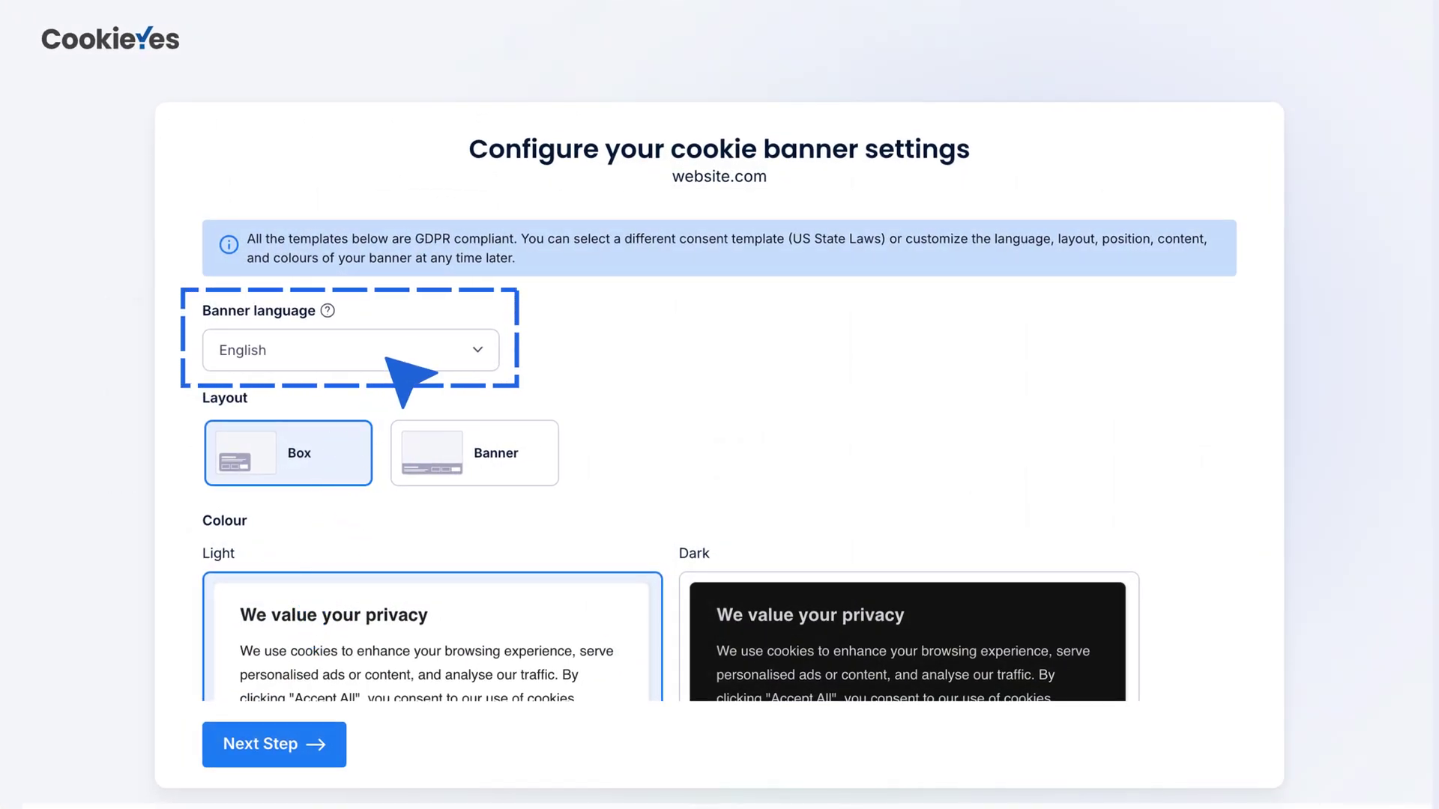
Step: Keep the banner in English with Box layout and Light colour and continue to installation
left_click(285, 749)
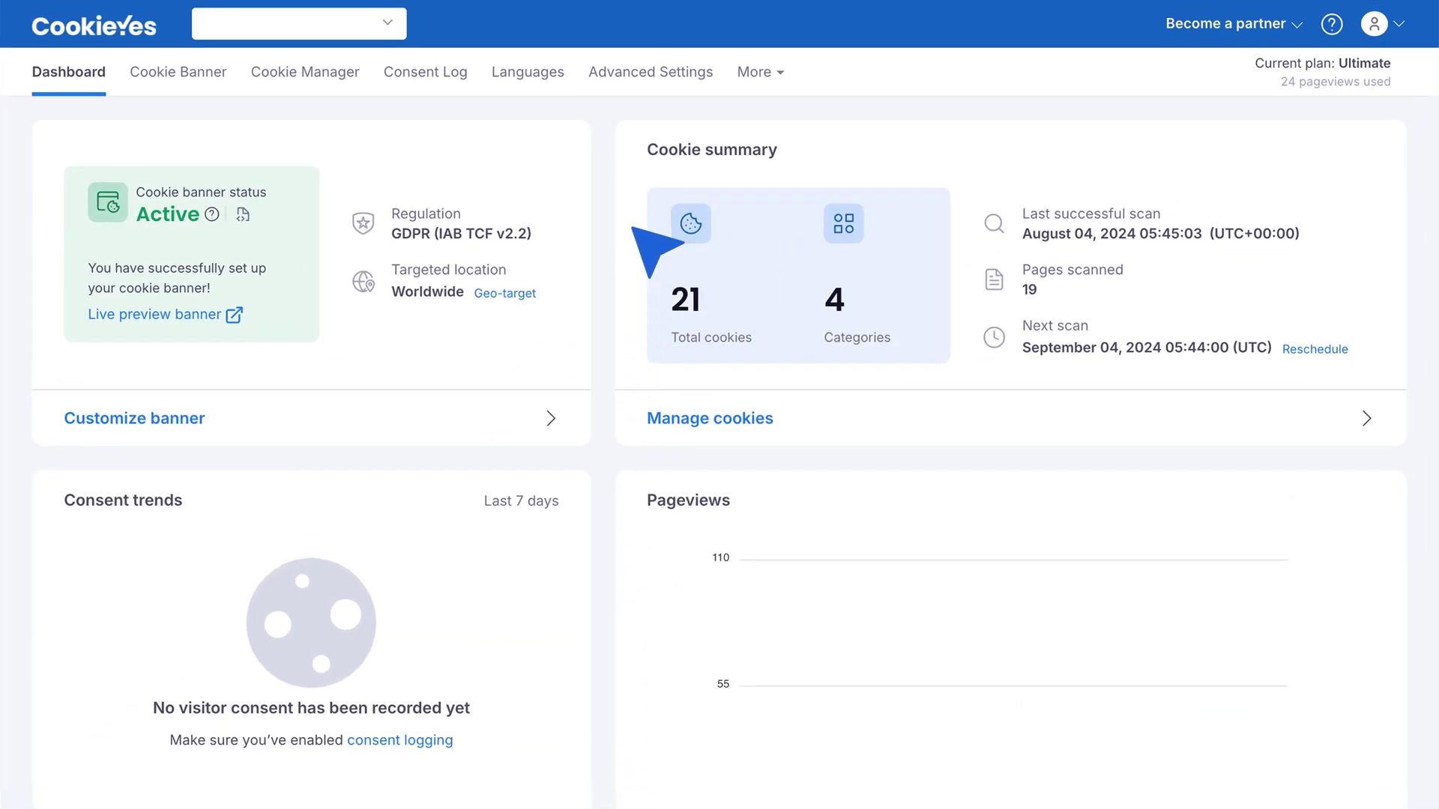
Step: Go to Advanced Settings and scroll down to the Google consent mode (GCM) section
left_click(639, 72)
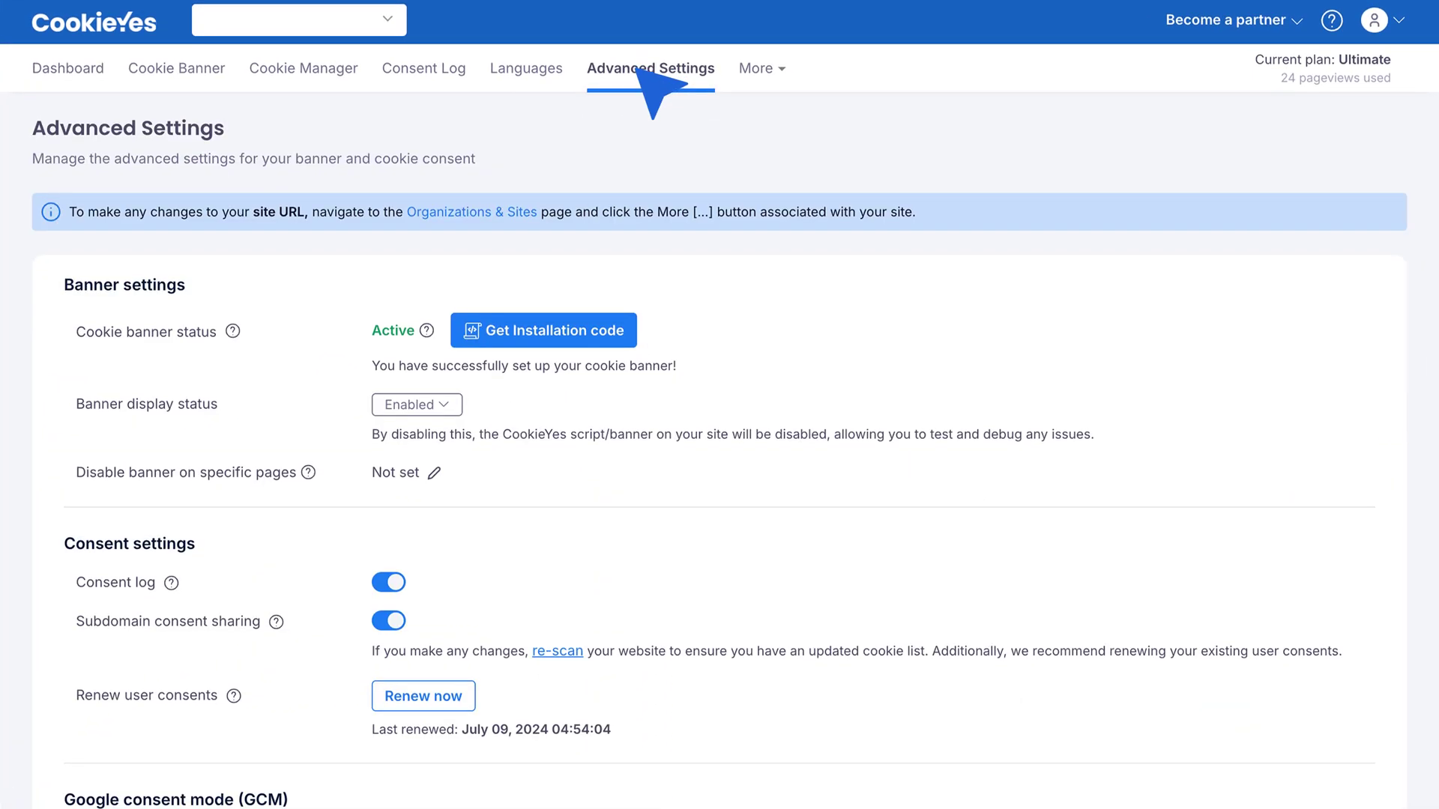
scroll(658, 167, "down", 5)
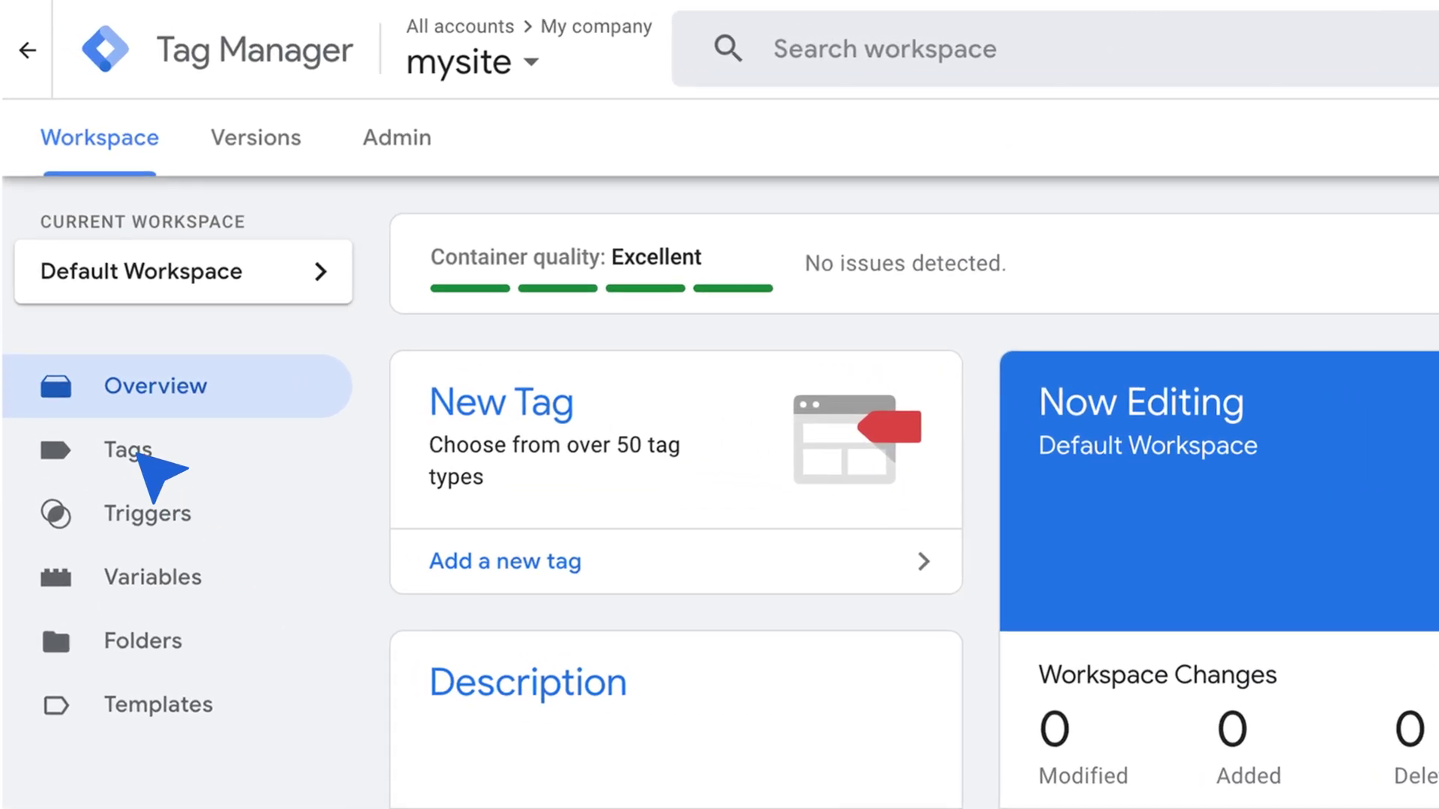
Step: Create a new tag whose type is the CookieYes CMP template, found by searching 'cookieyes' in the Community Template Gallery
left_click(84, 283)
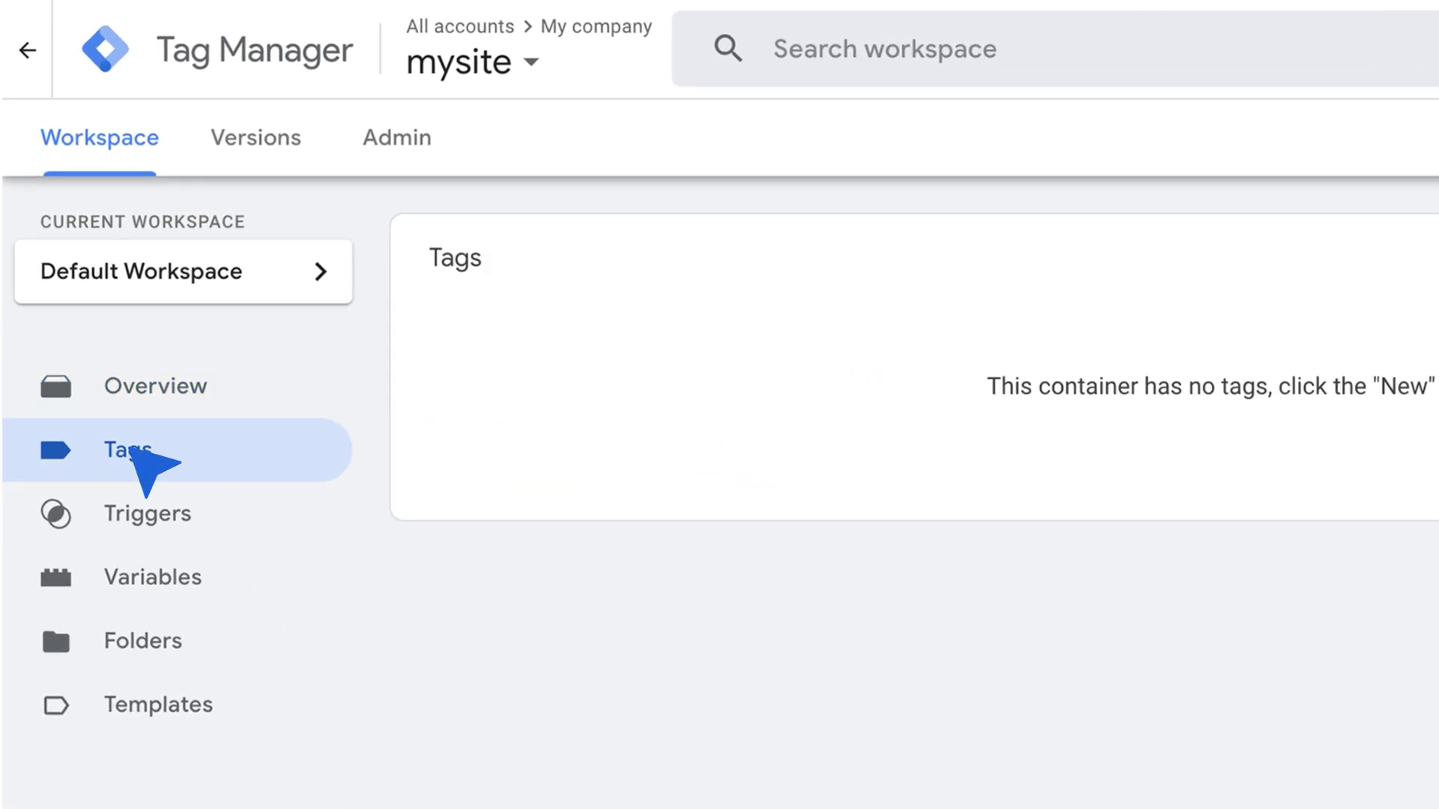
left_click(1357, 166)
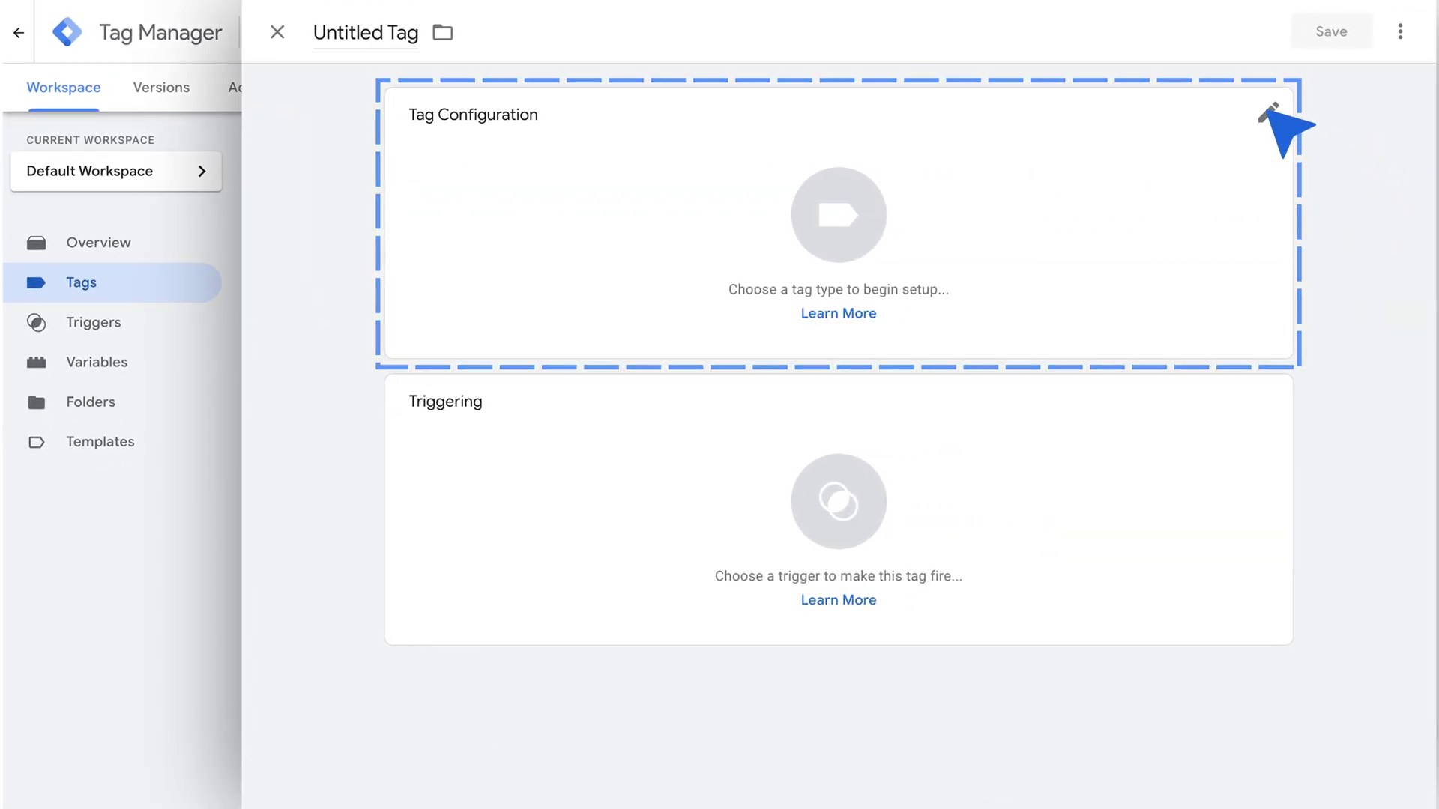
left_click(1270, 114)
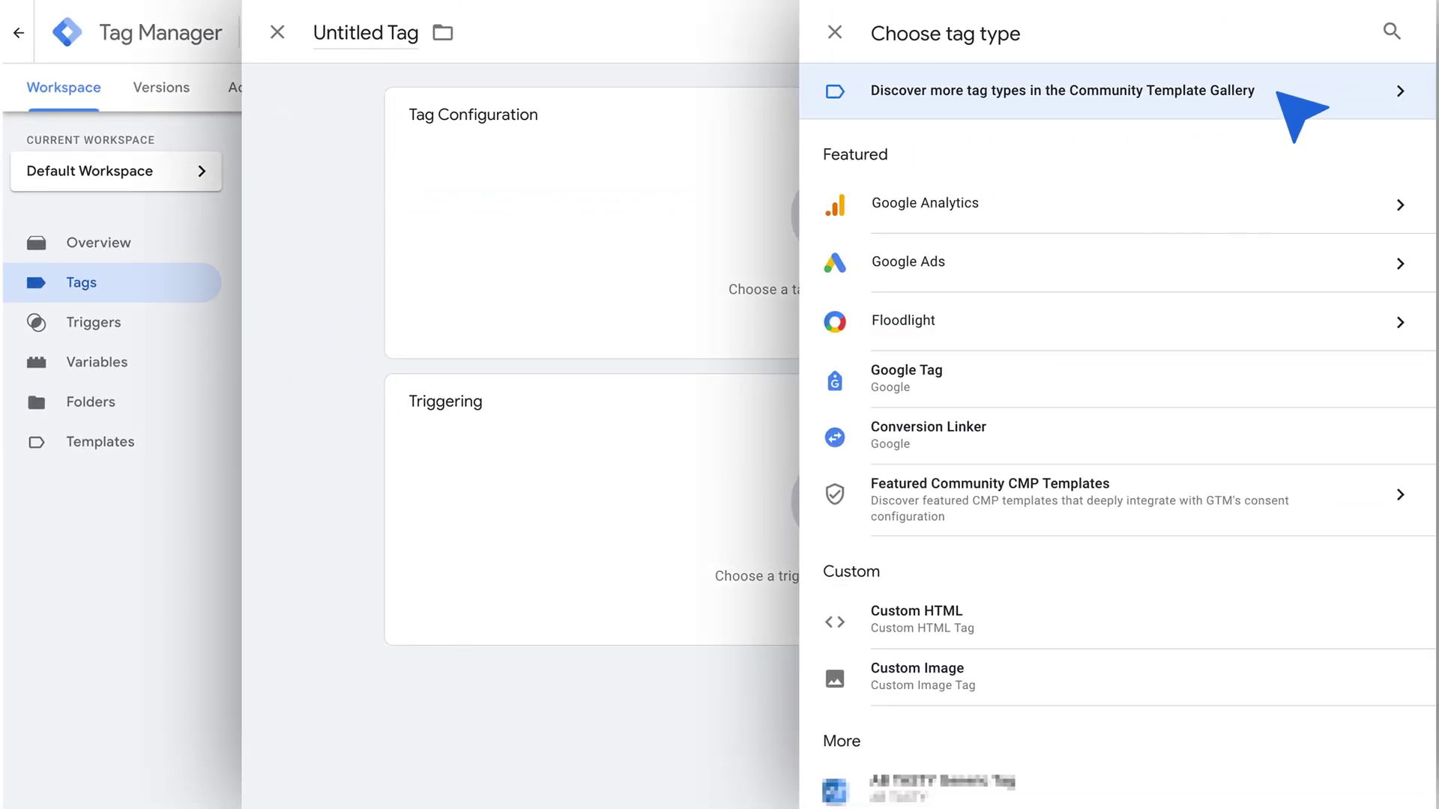
left_click(1280, 95)
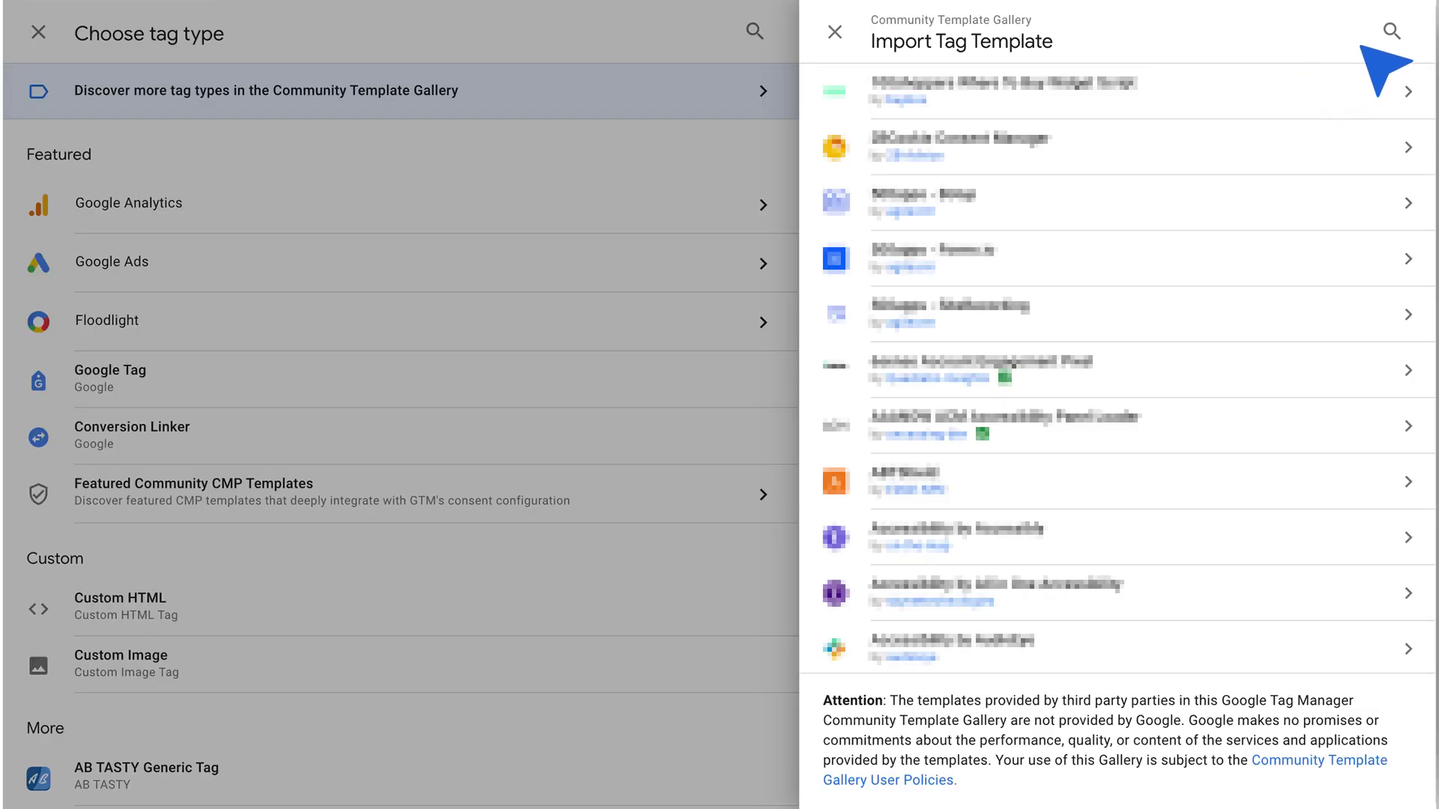
type("cookieyes")
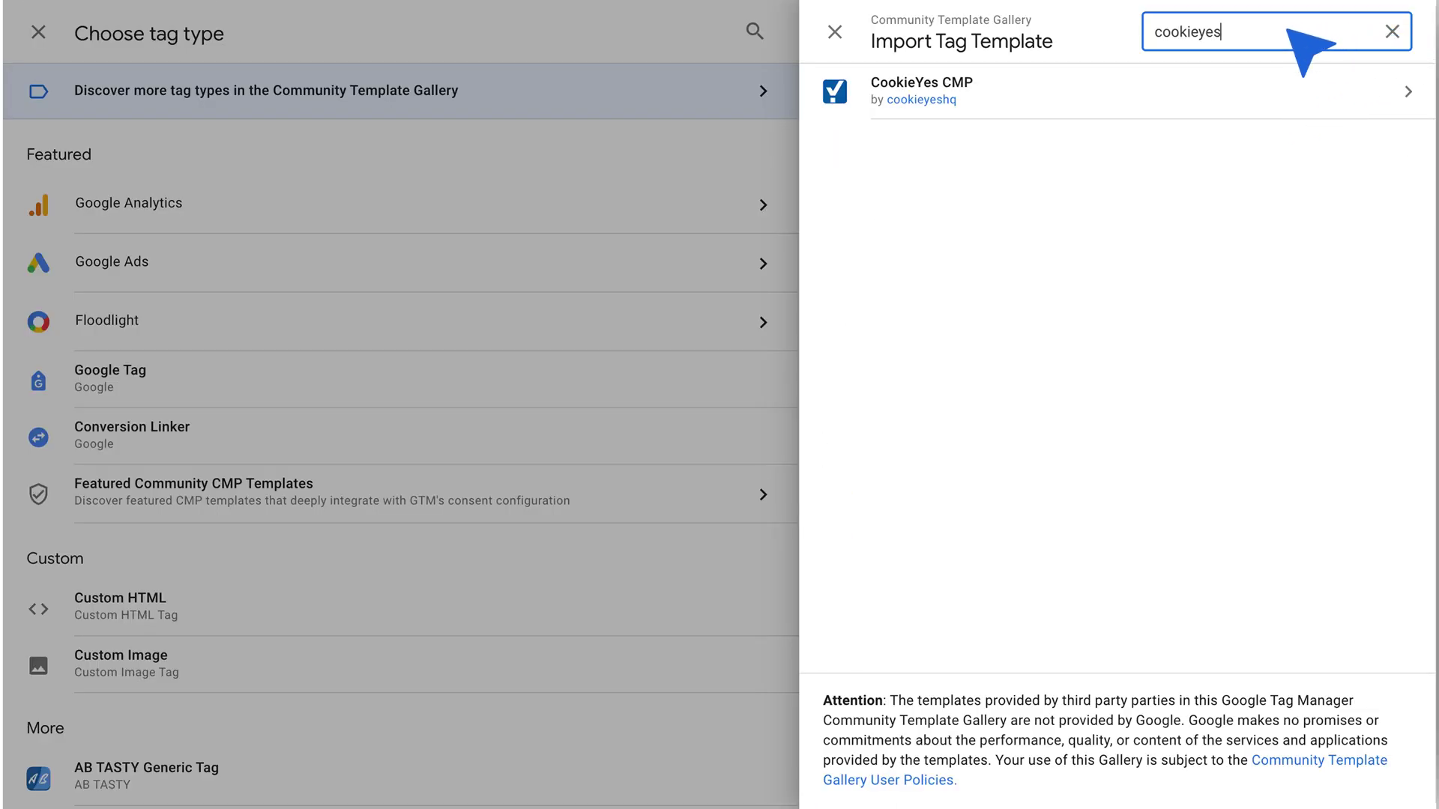
left_click(1017, 83)
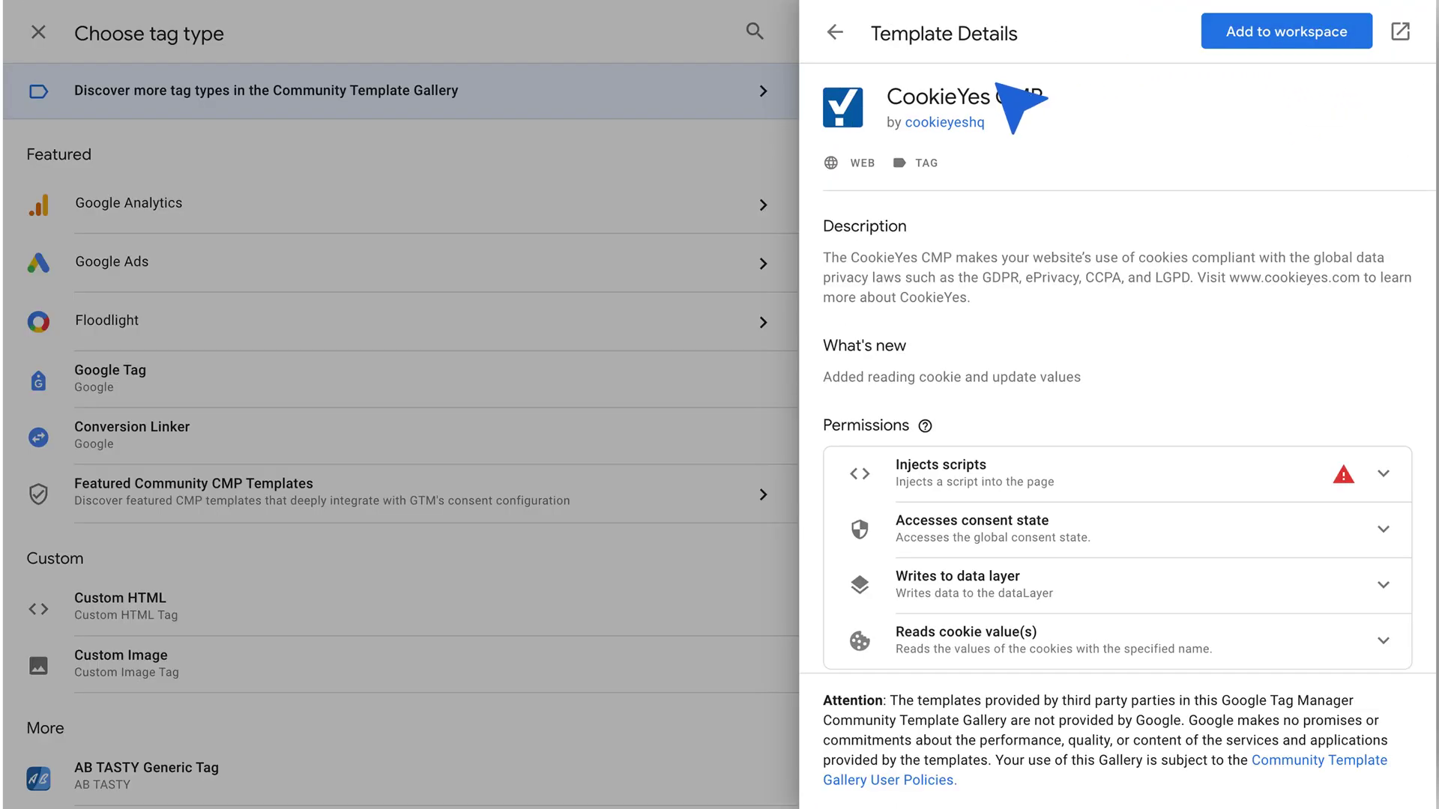
left_click(1281, 34)
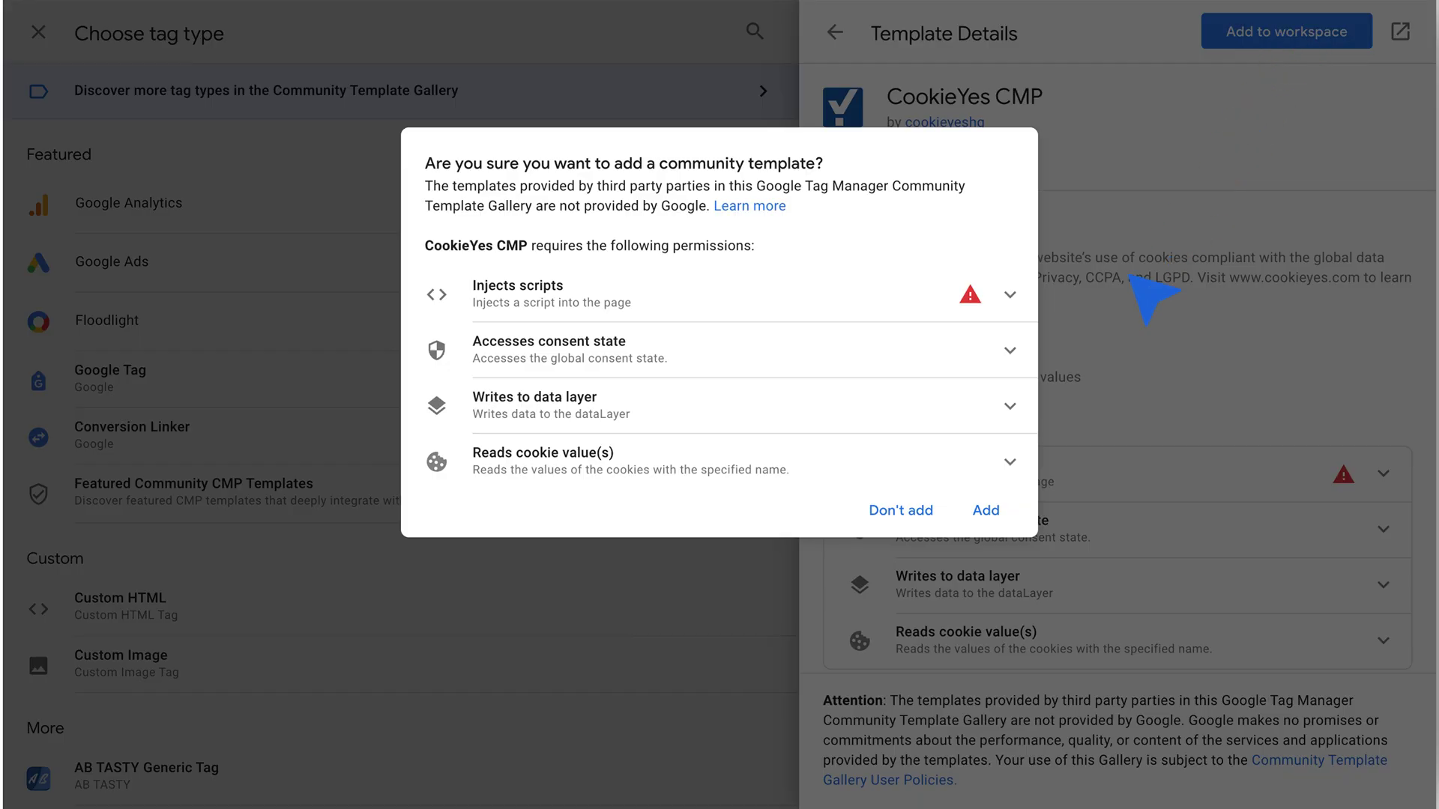
left_click(985, 512)
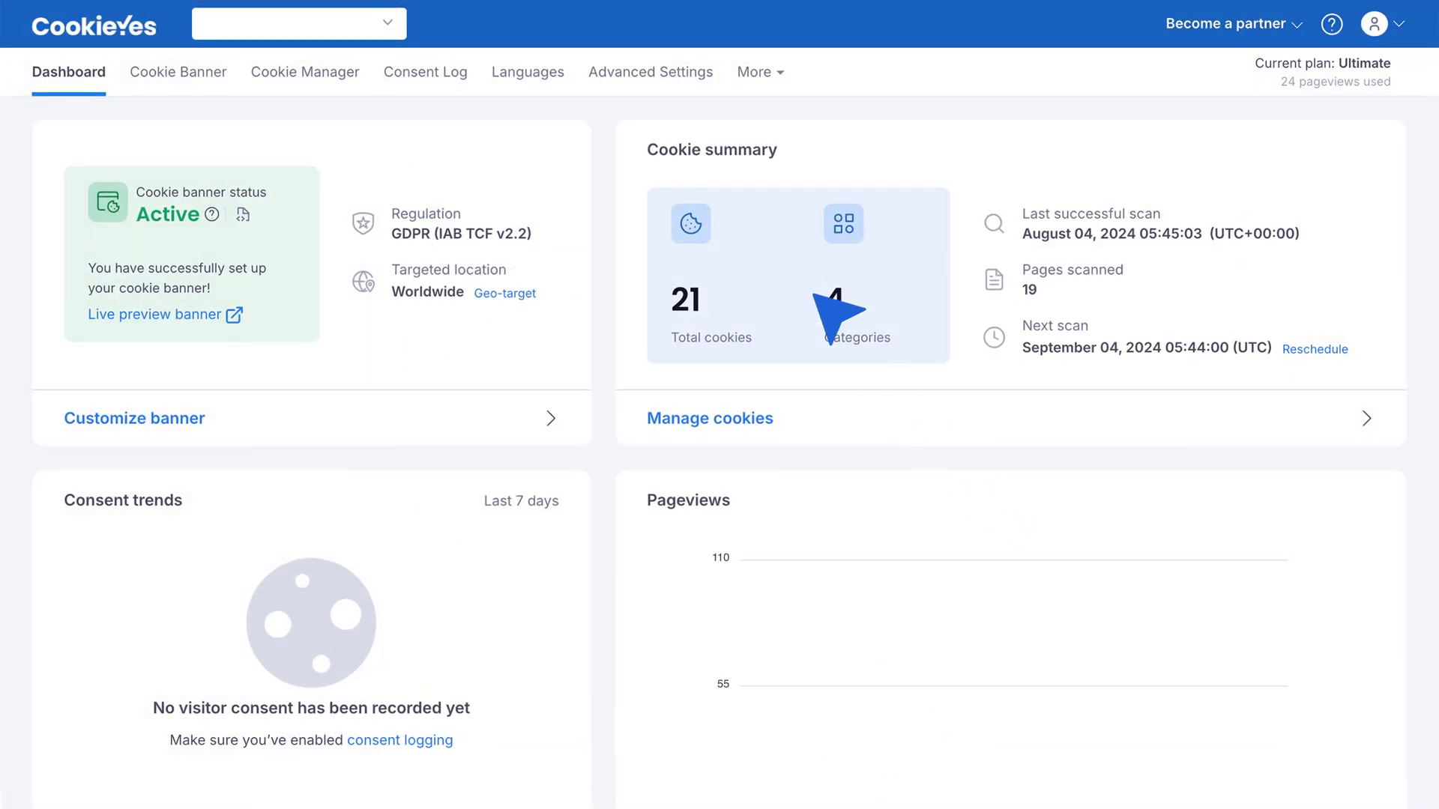
Step: Show the banner's installation code in Advanced Settings to read the website key from the script URL
left_click(649, 72)
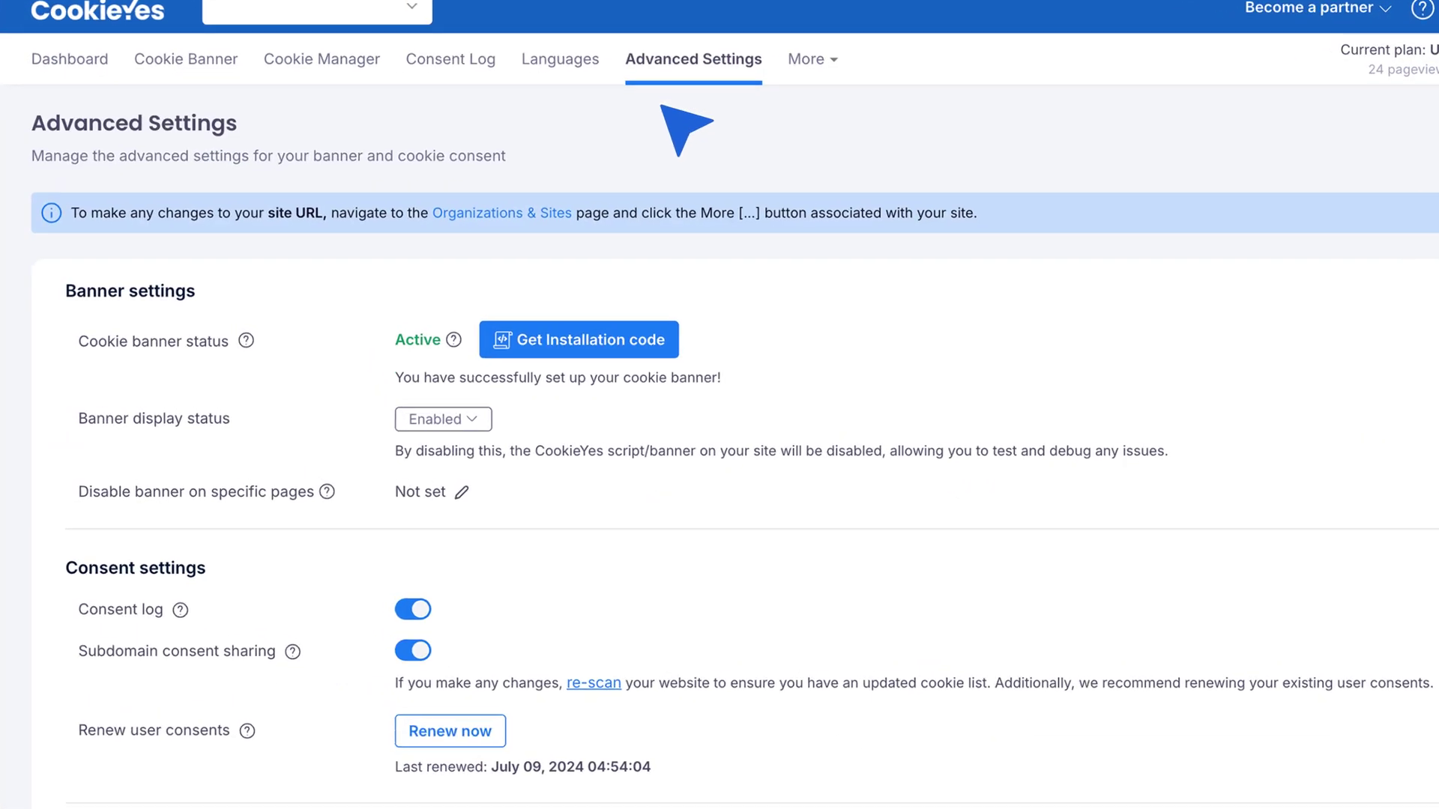
left_click(546, 346)
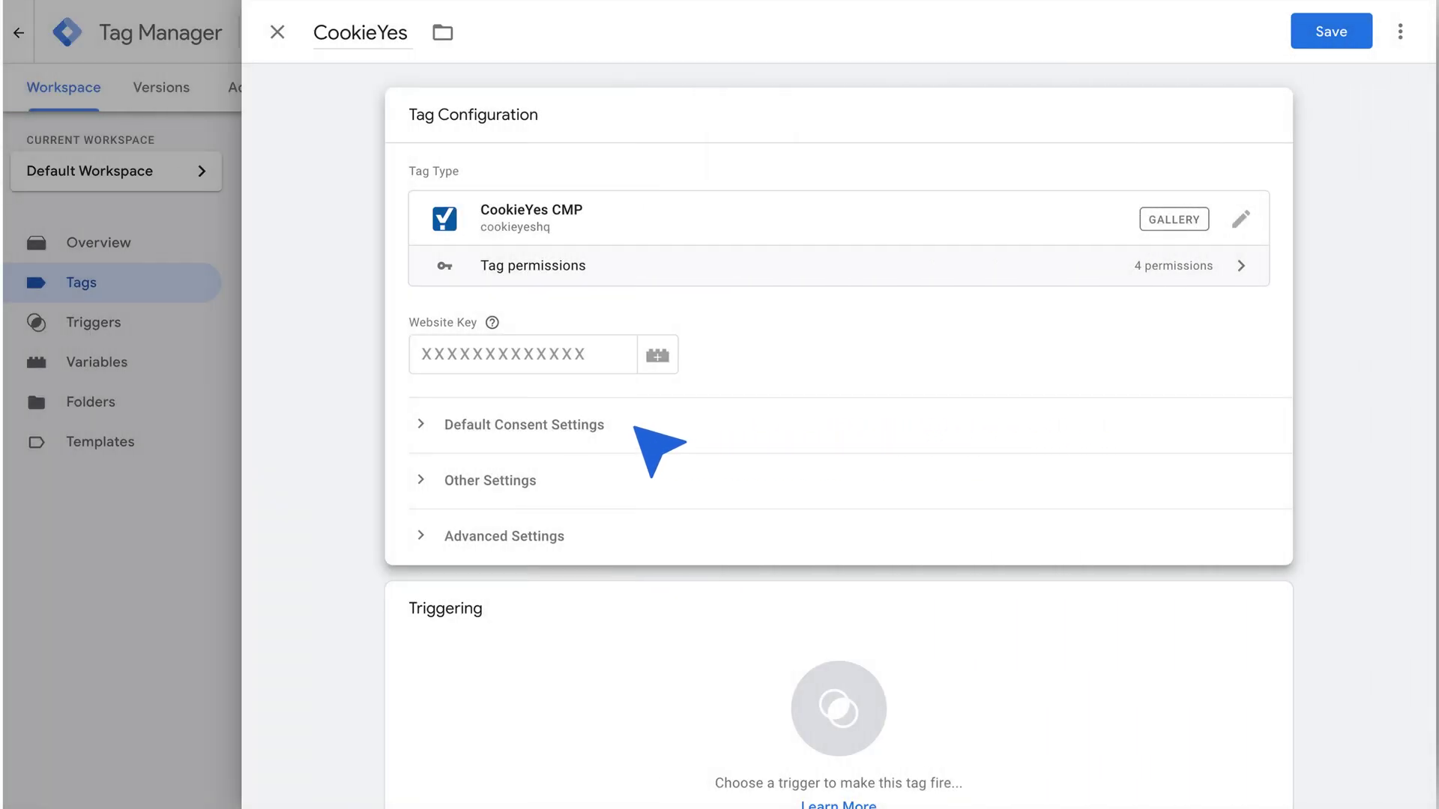
Step: Add a default consent settings row to the CookieYes tag and set it to fire on Consent Initialization - All Pages
left_click(634, 427)
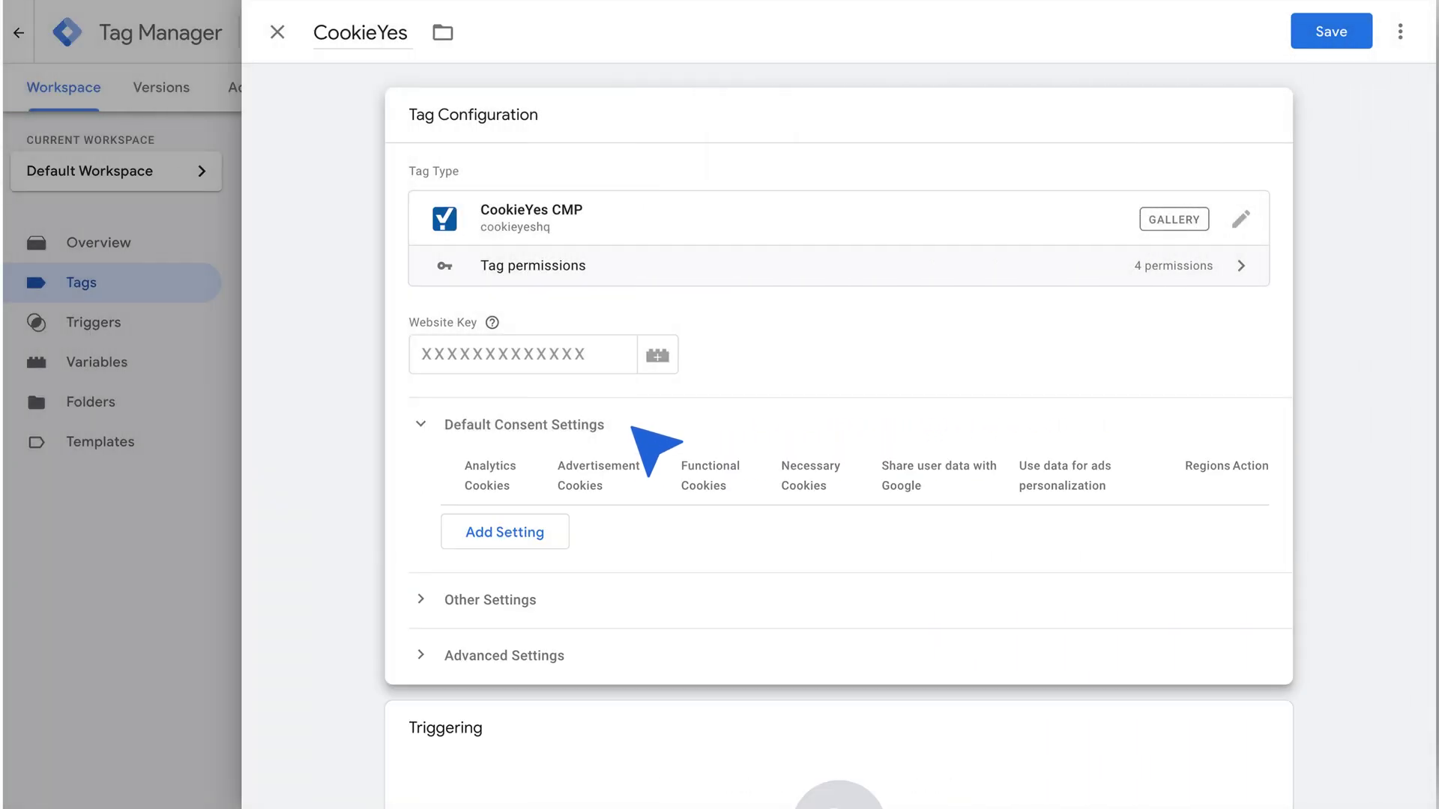
left_click(500, 531)
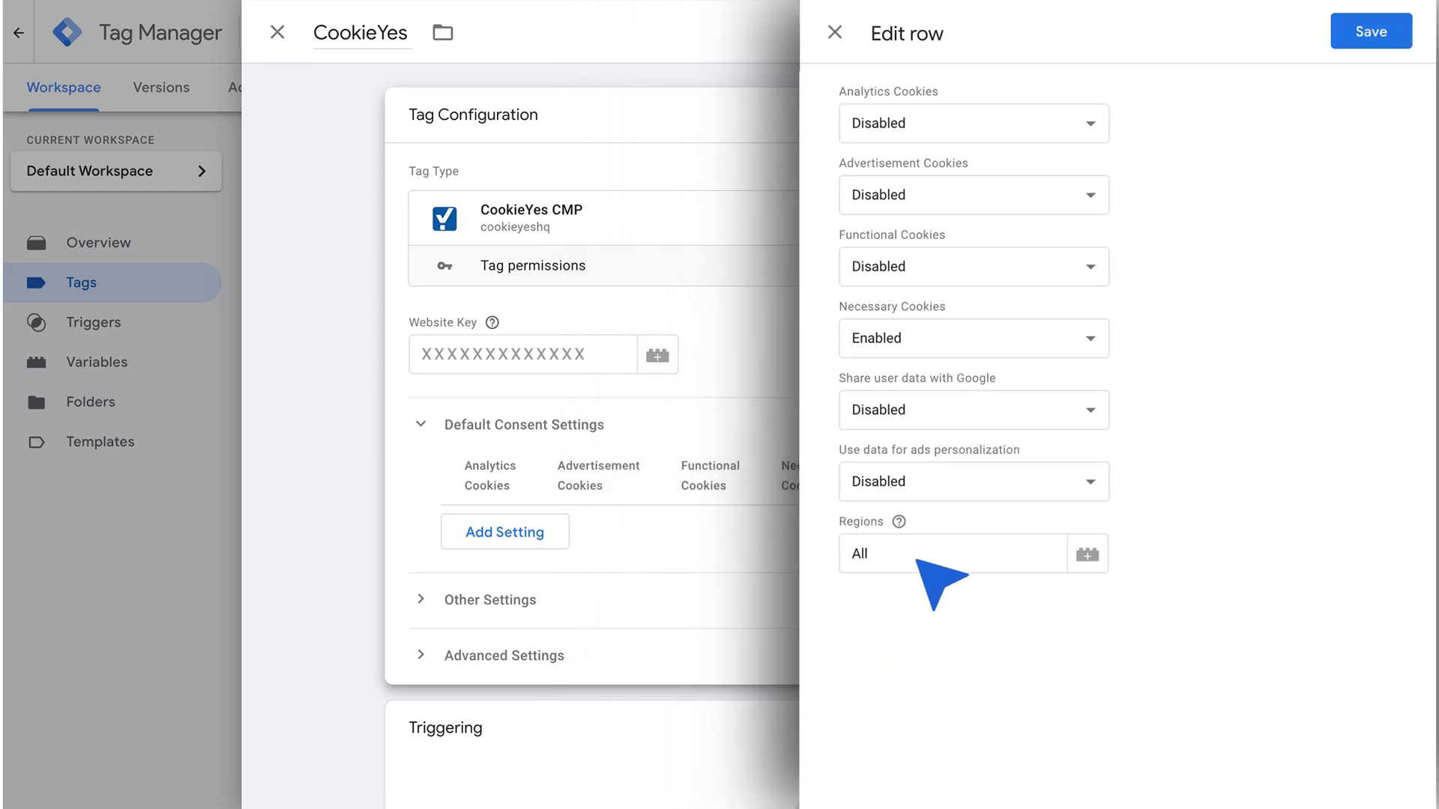
left_click(1370, 41)
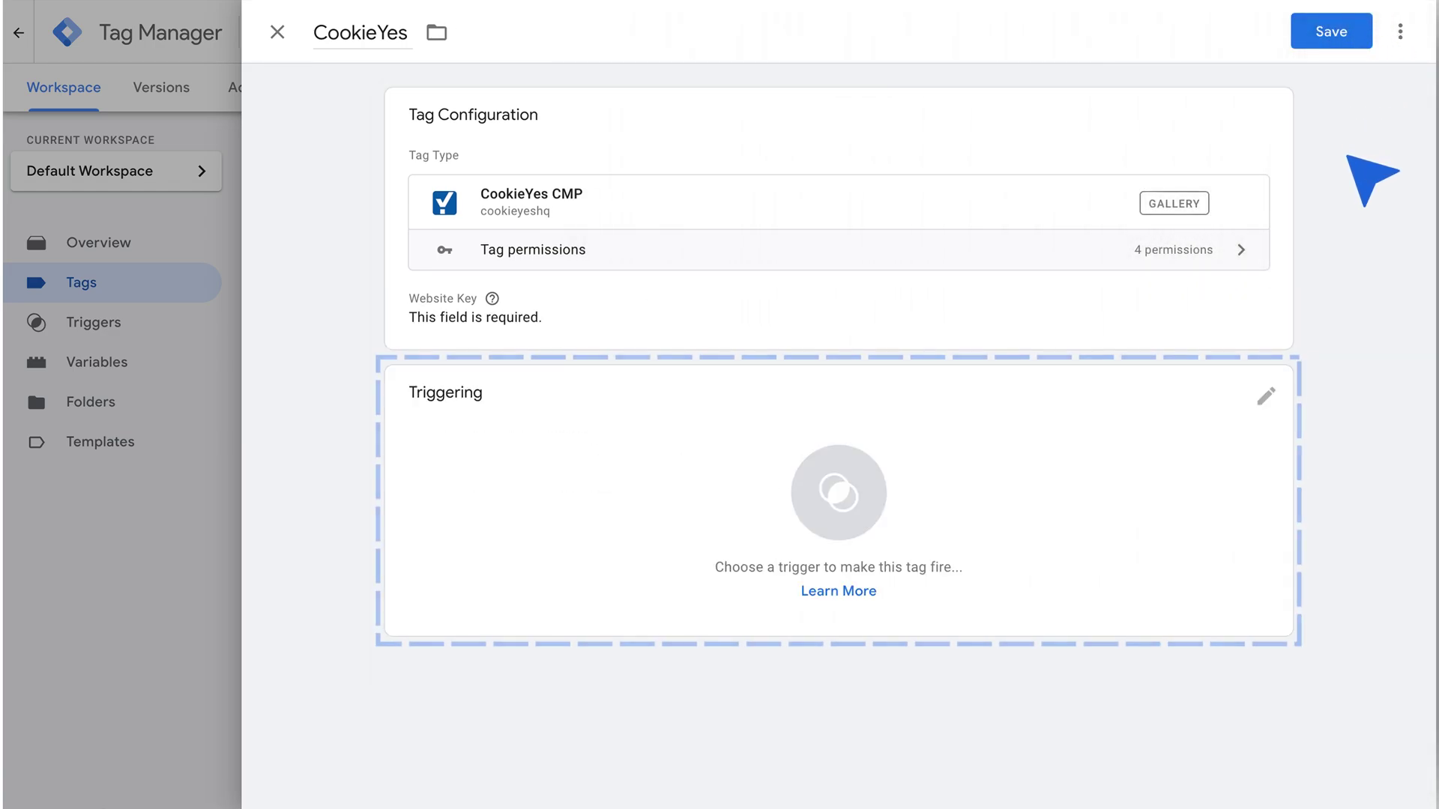
left_click(1265, 396)
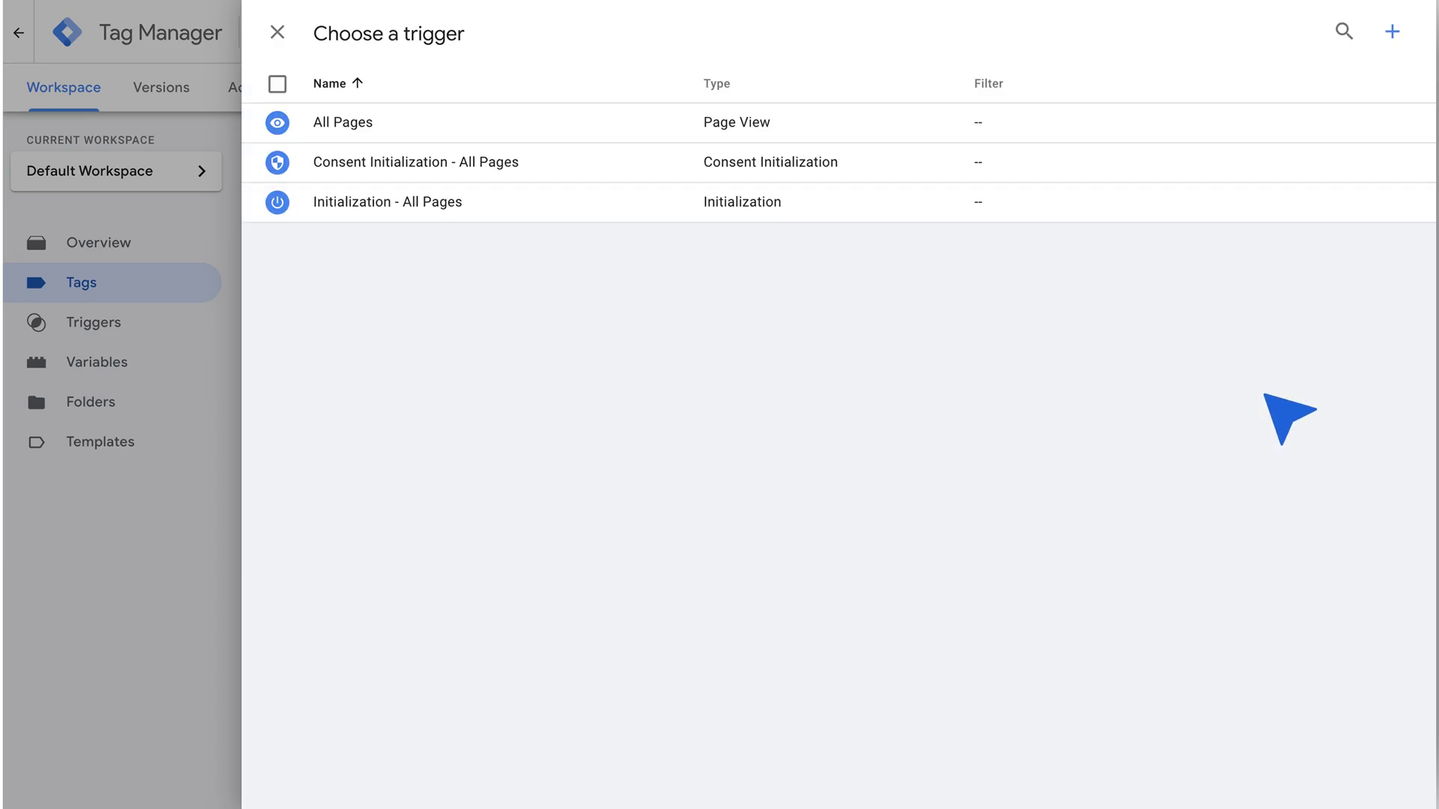
left_click(537, 162)
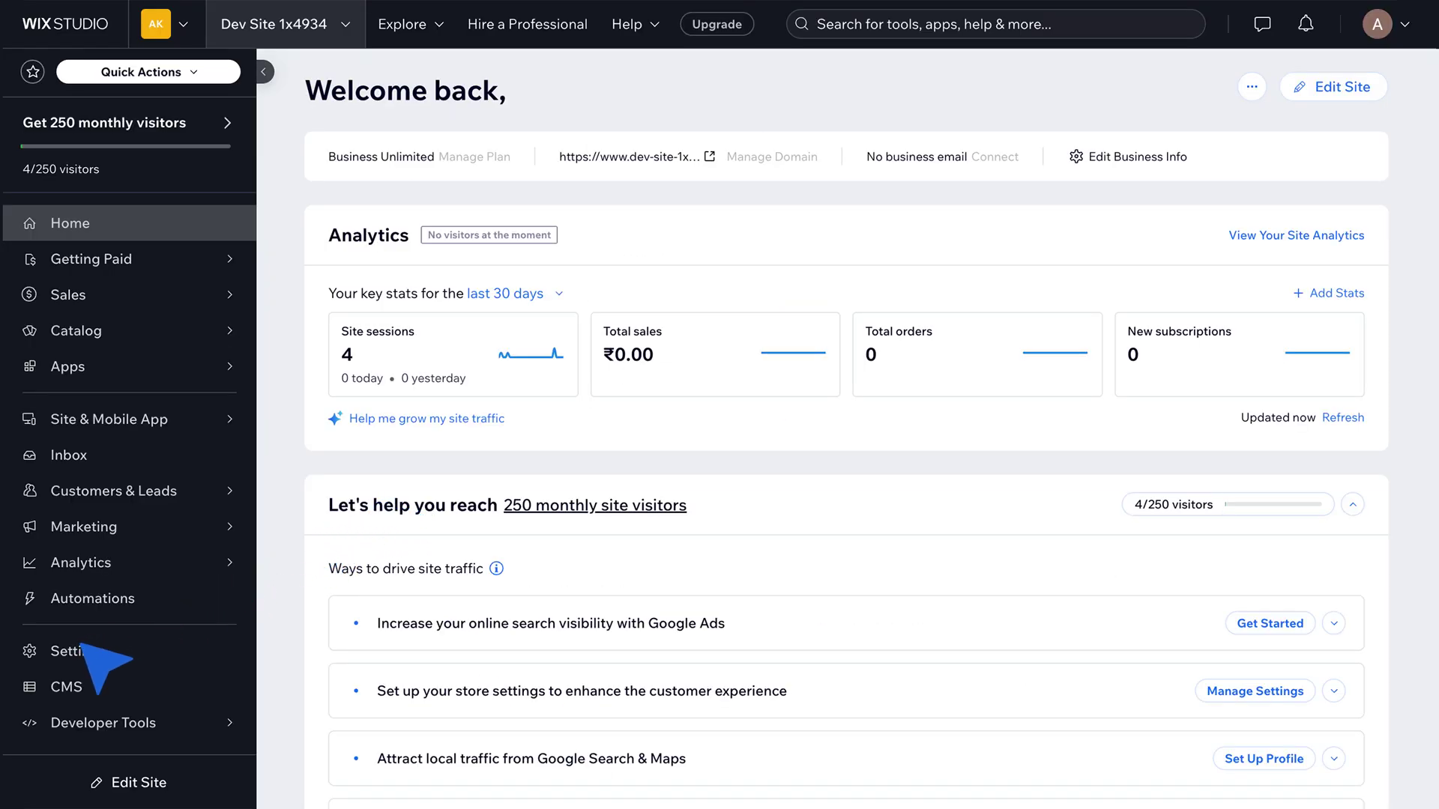
Step: Open Wix's Add Custom Code dialog under Settings > Custom code, and show Tag Manager's installation snippets
left_click(82, 652)
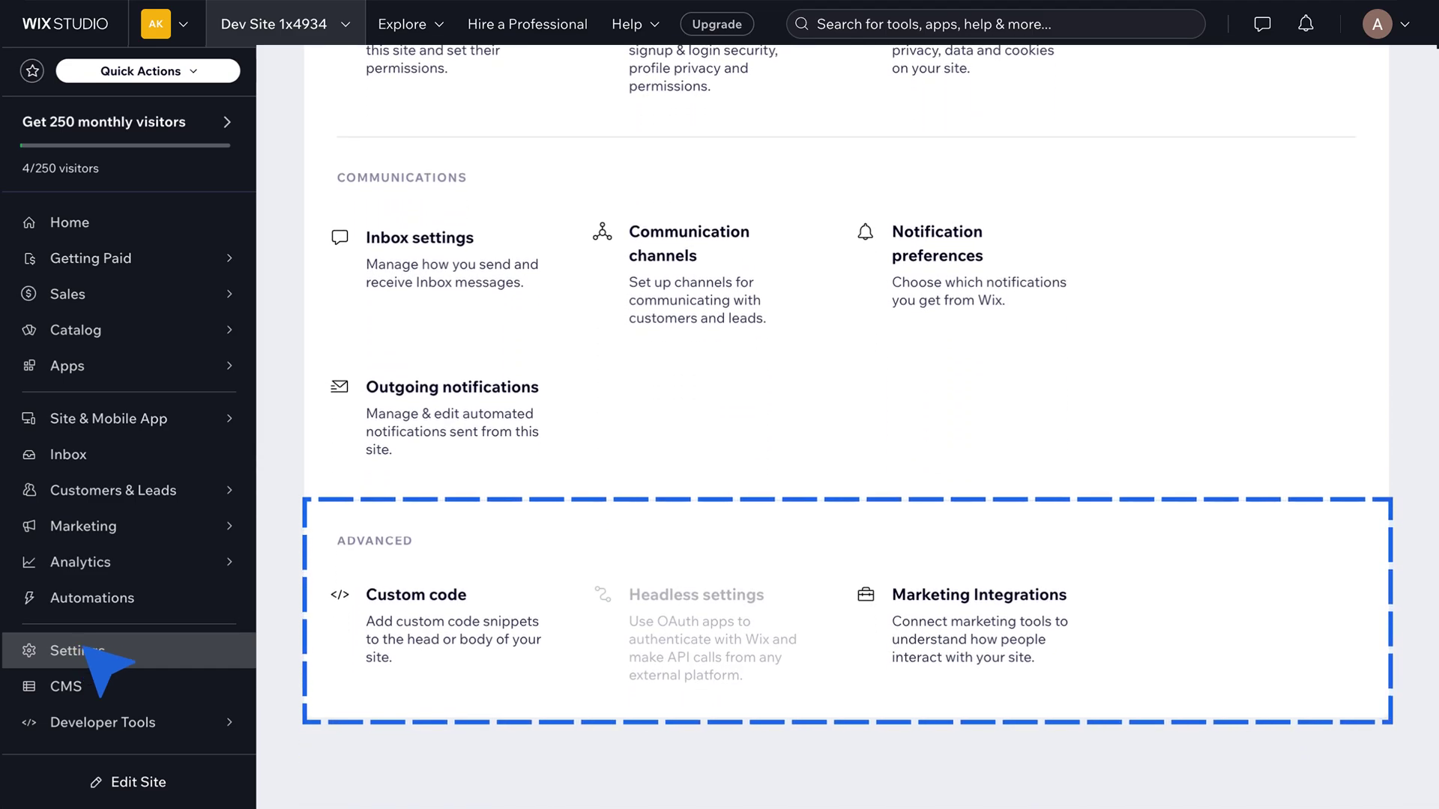
left_click(420, 625)
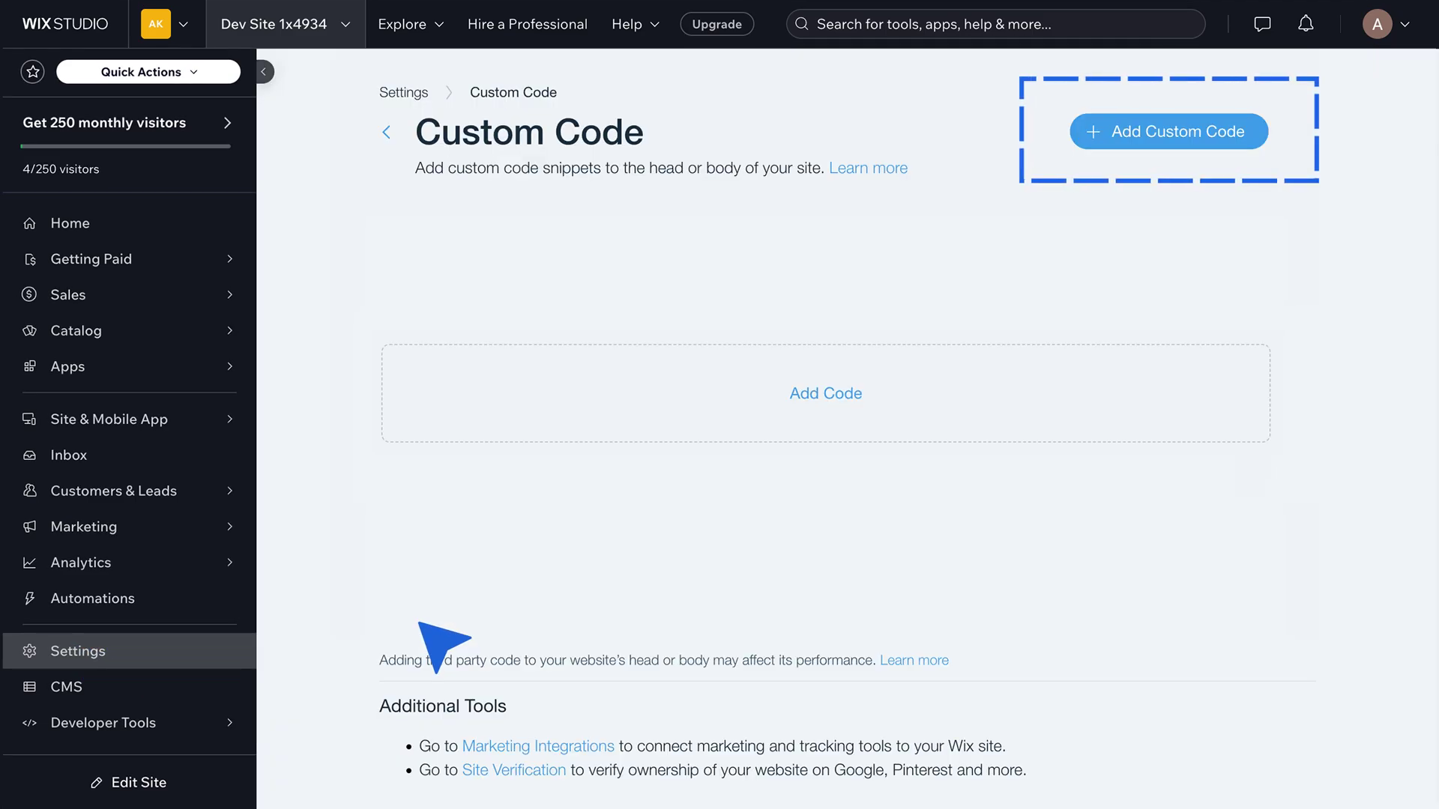
left_click(1175, 133)
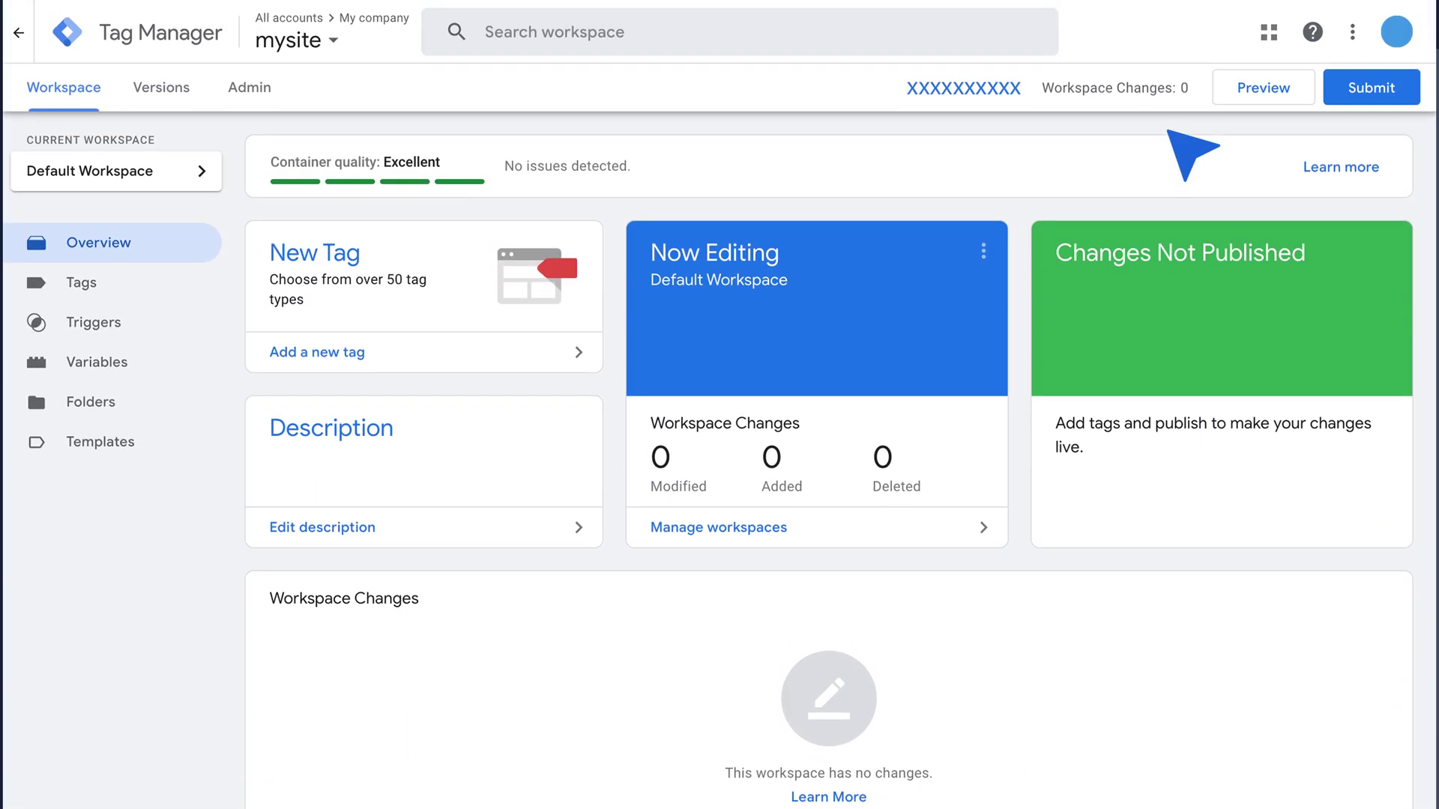
left_click(962, 88)
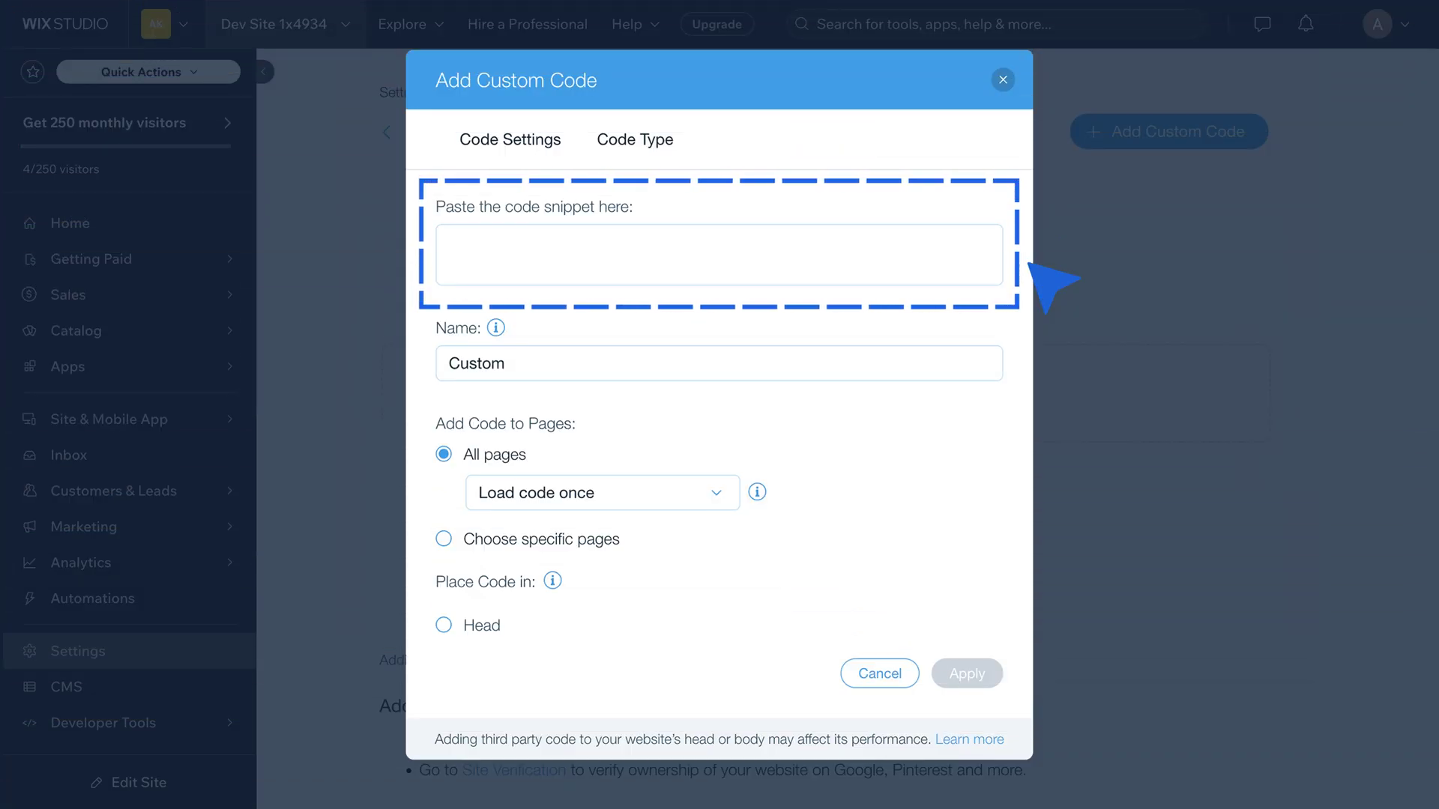
Step: Paste the GTM head snippet as custom code on all pages in the Head and apply it
key("ctrl+v")
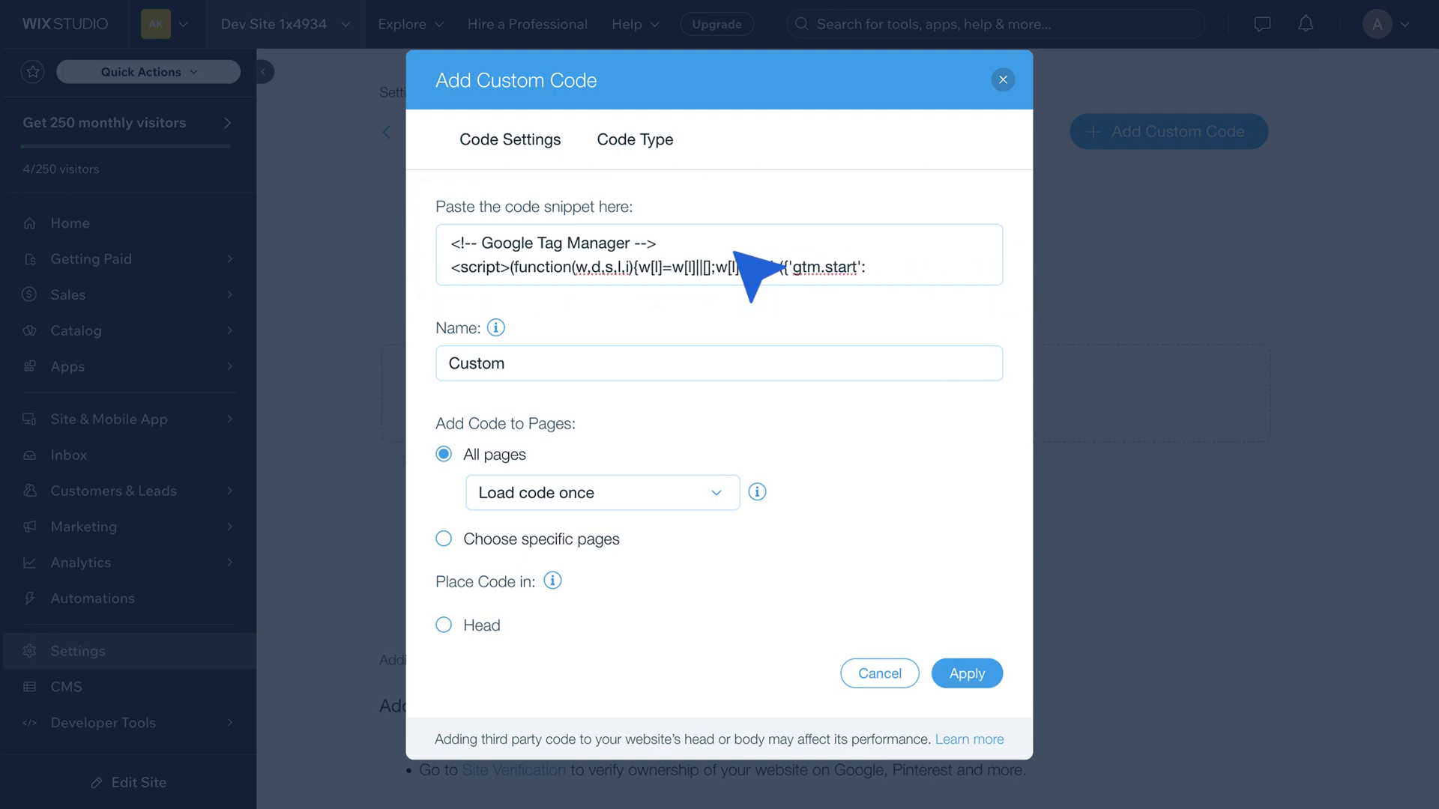
scroll(732, 254, "down", 2)
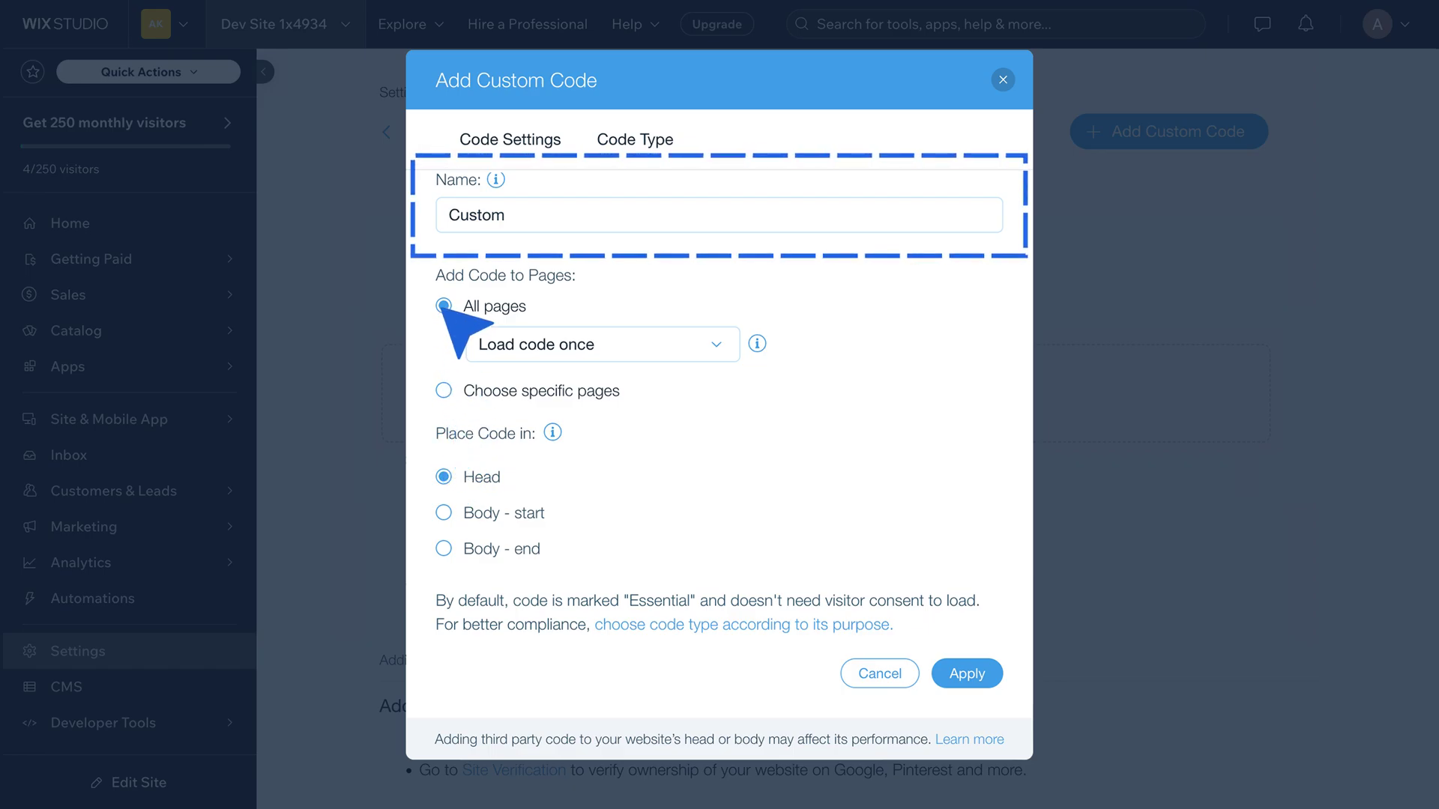
left_click(967, 676)
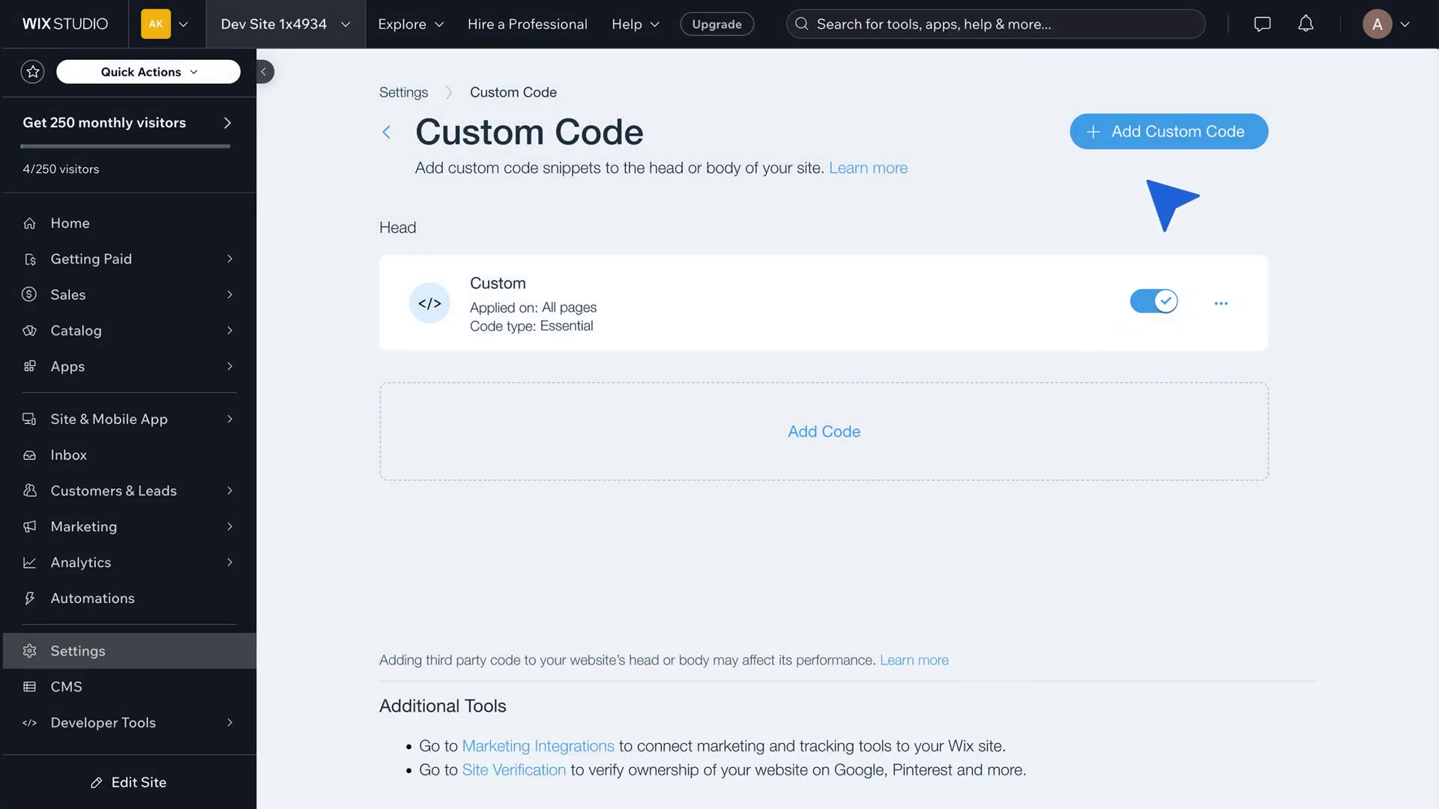
Step: Add the GTM noscript snippet as a second custom code at Body - start on all pages
left_click(1179, 143)
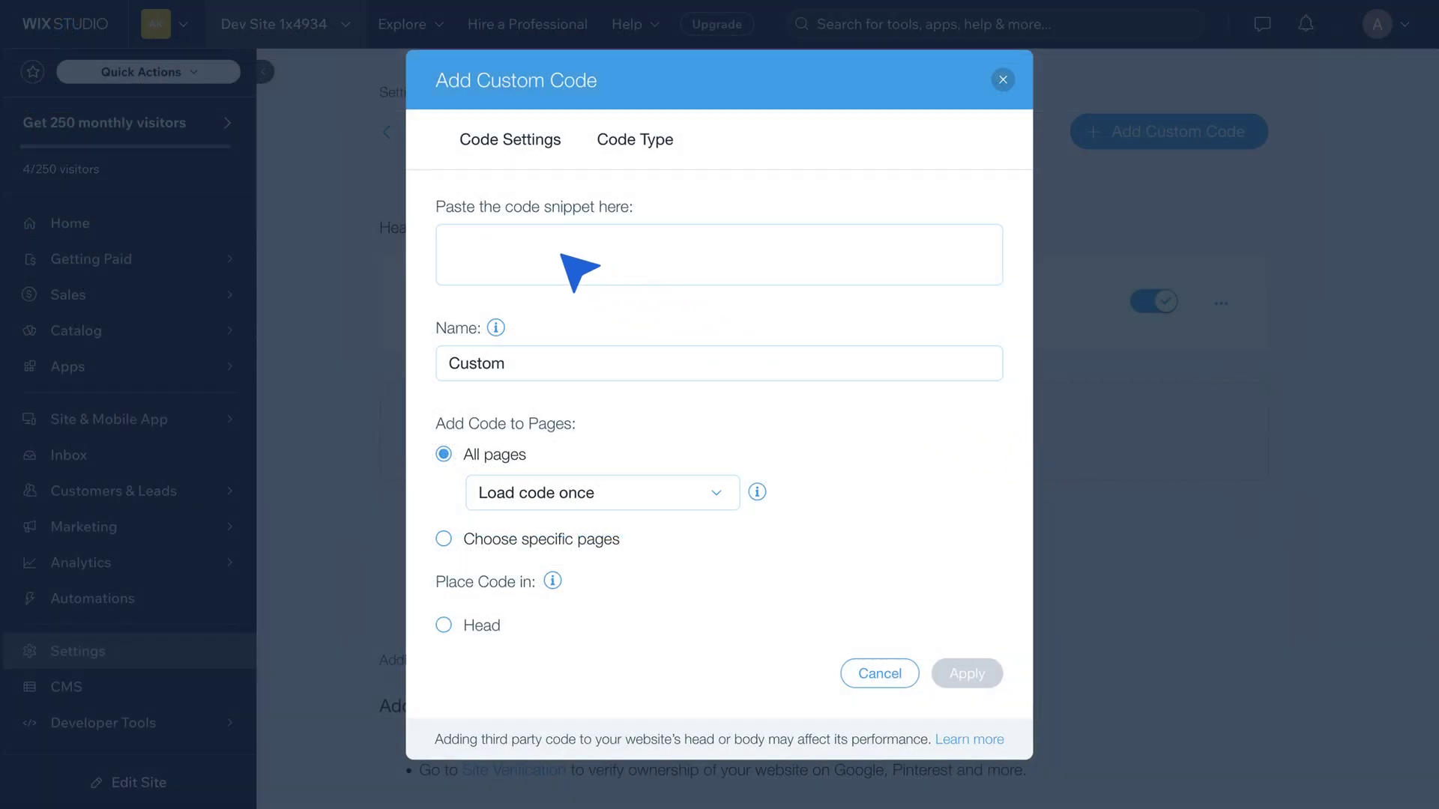
key("ctrl+v")
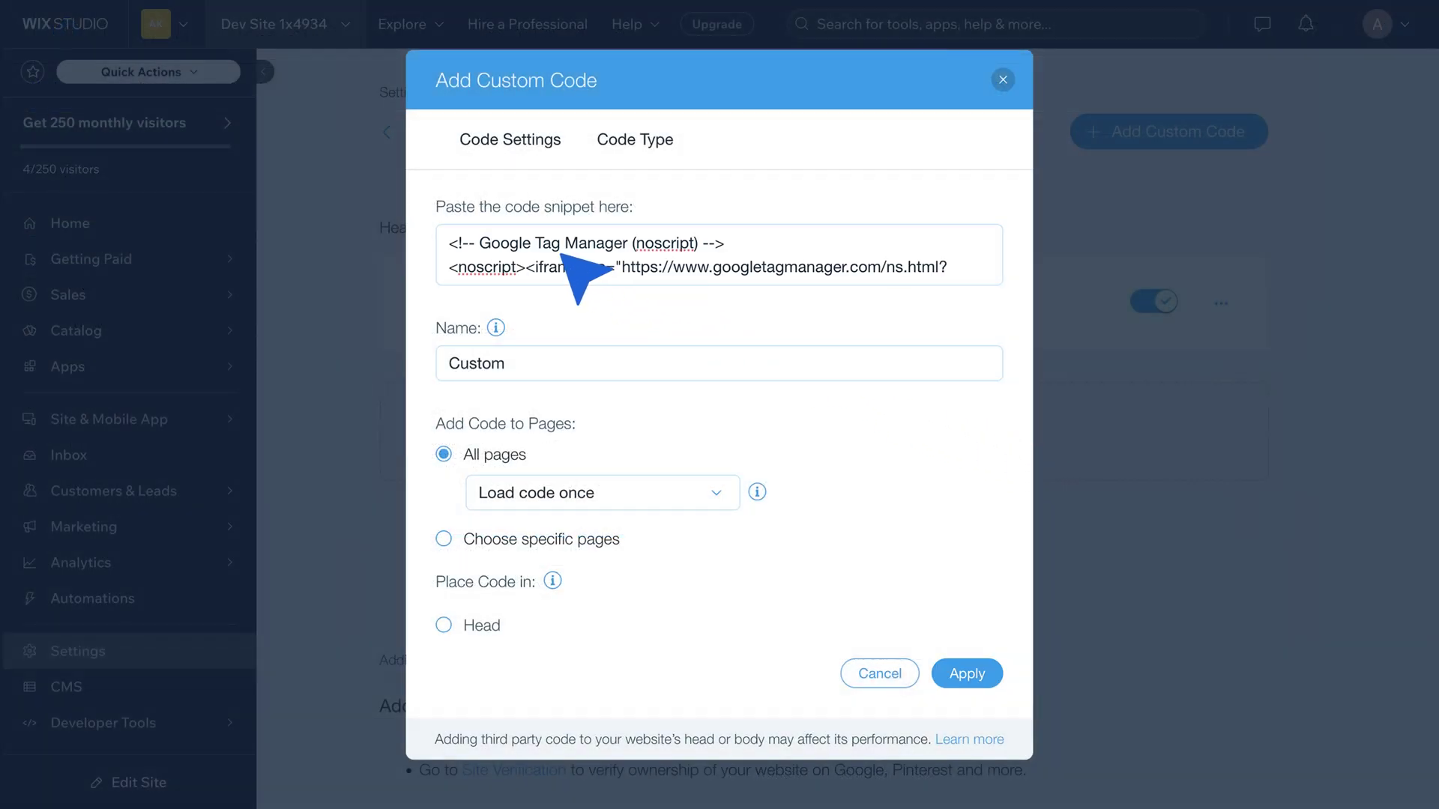
scroll(570, 270, "down", 3)
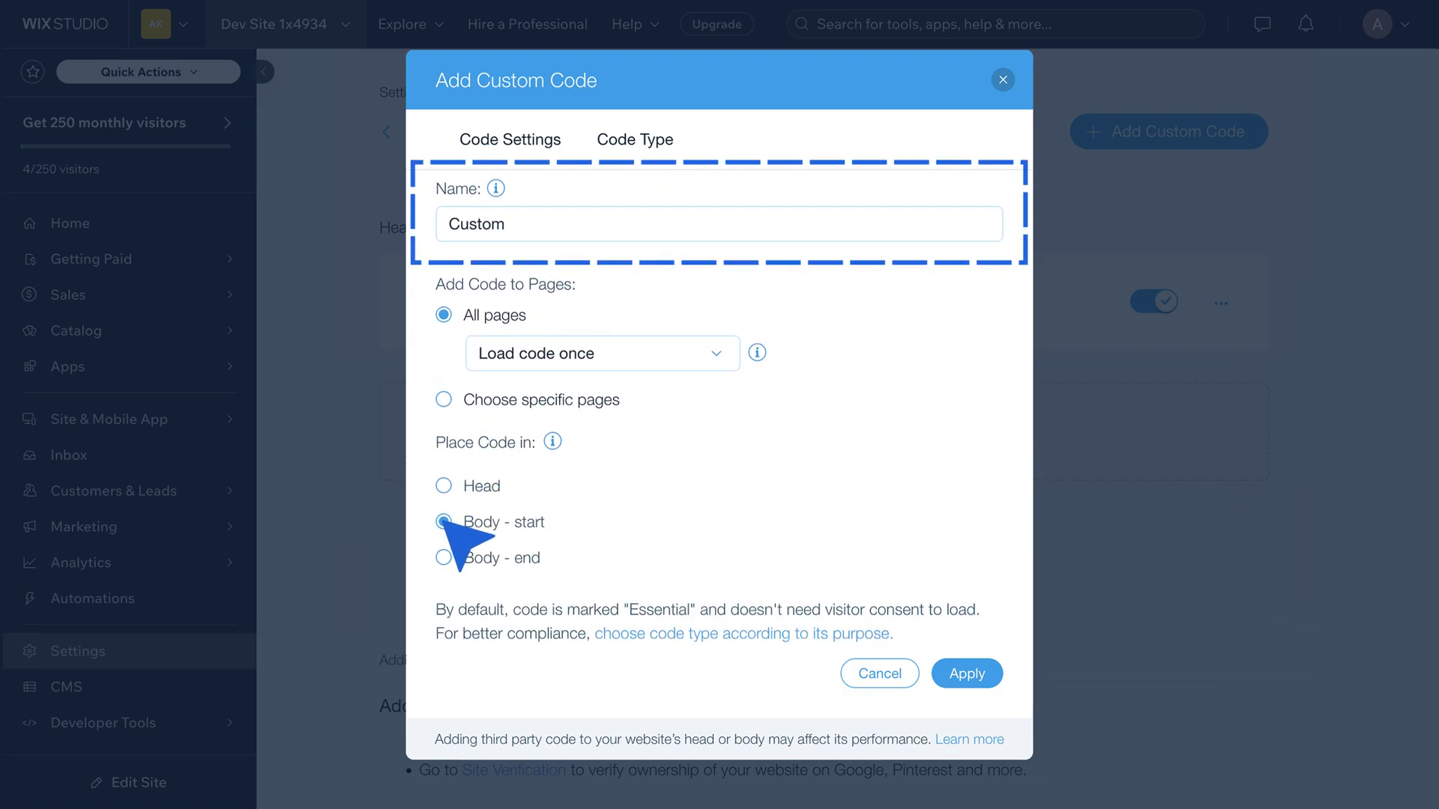
left_click(967, 671)
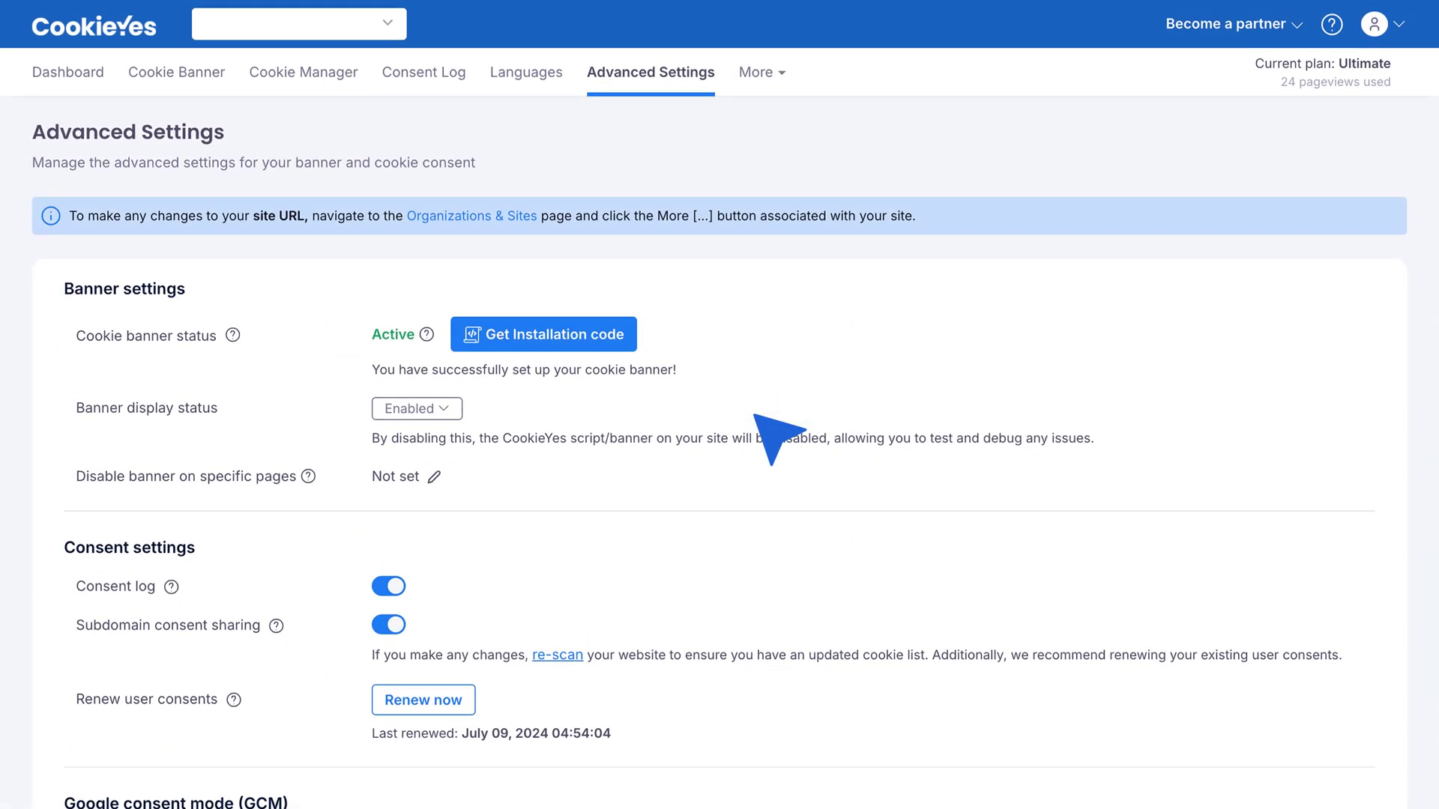
Step: Run Check now under Check GCM status and get the no error detected result
scroll(771, 435, "down", 8)
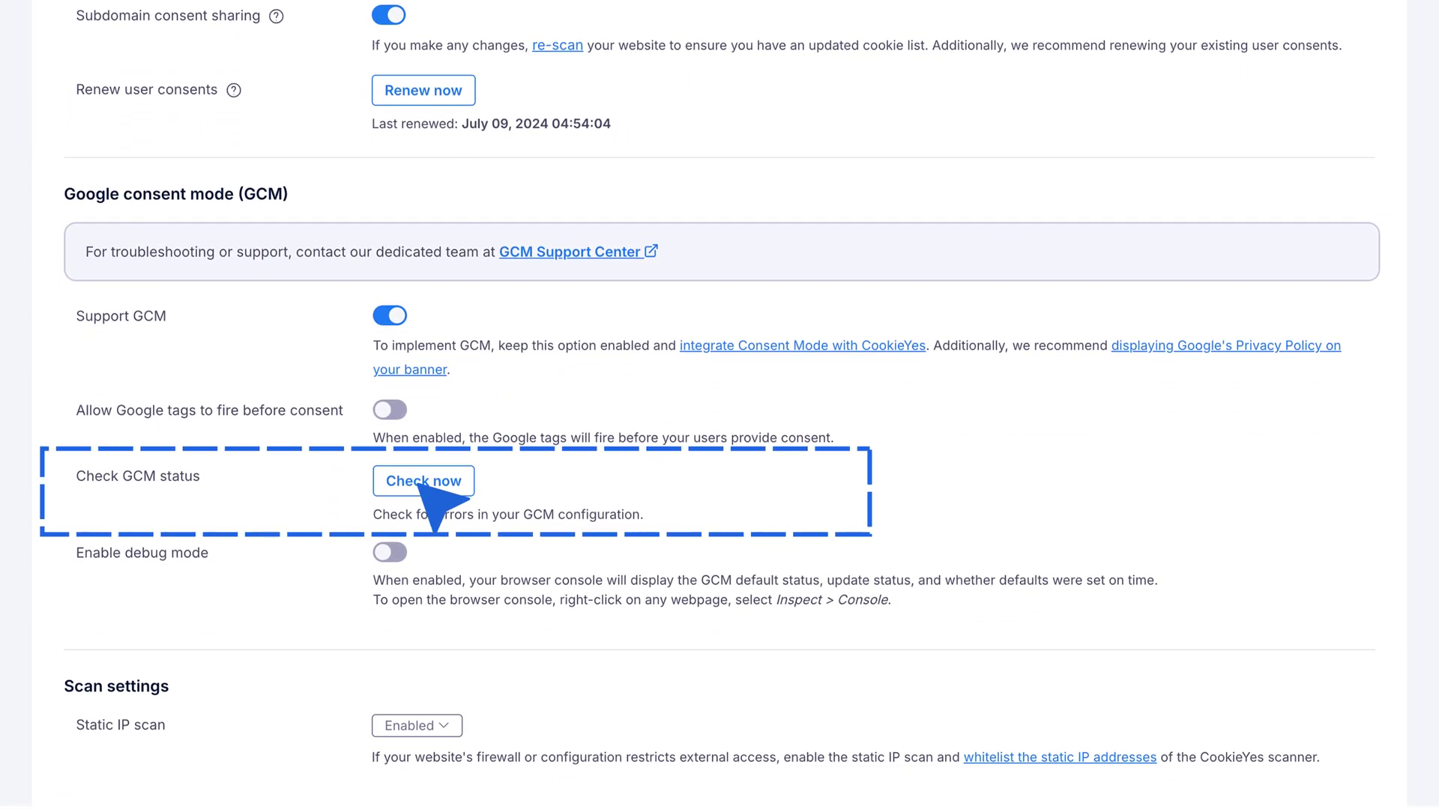
left_click(422, 486)
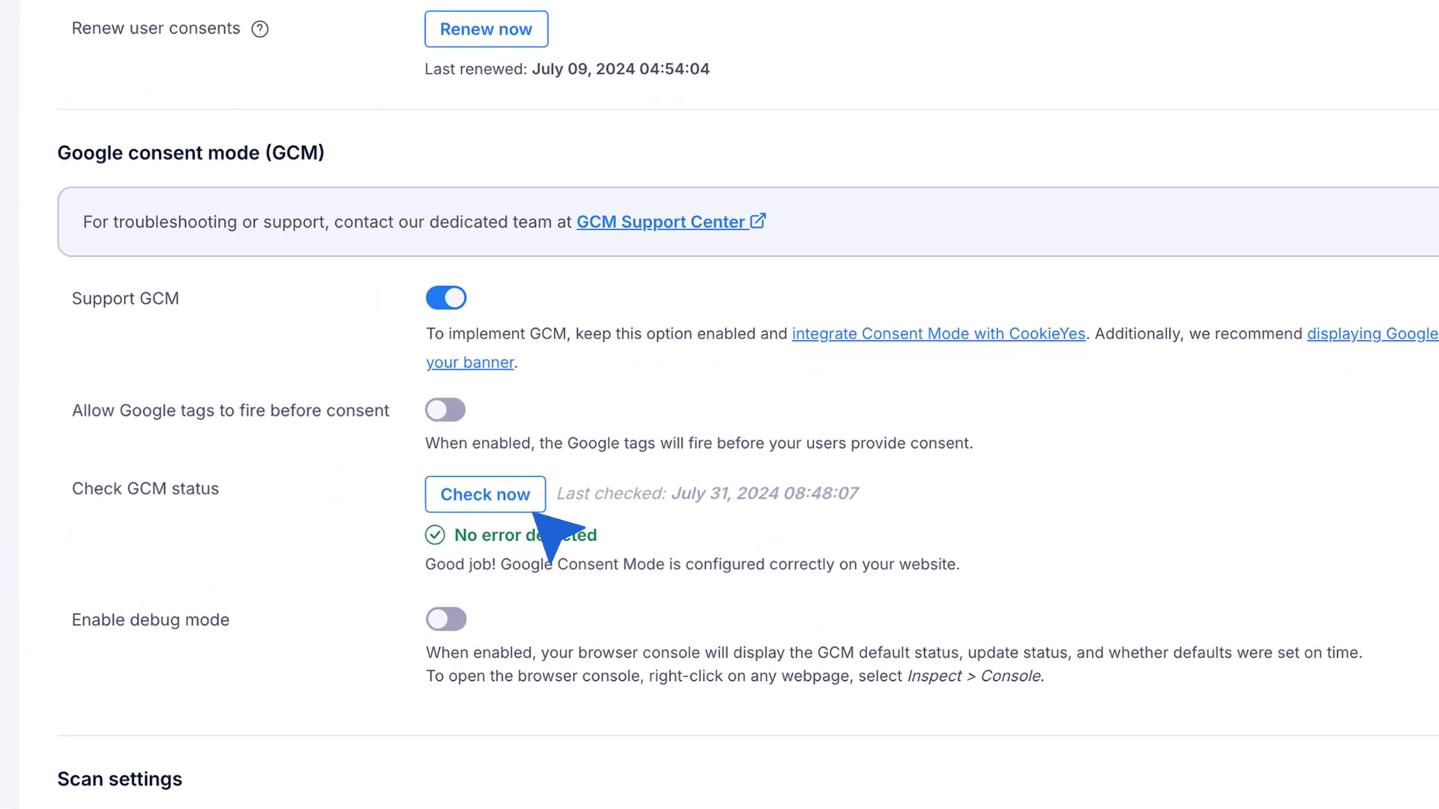